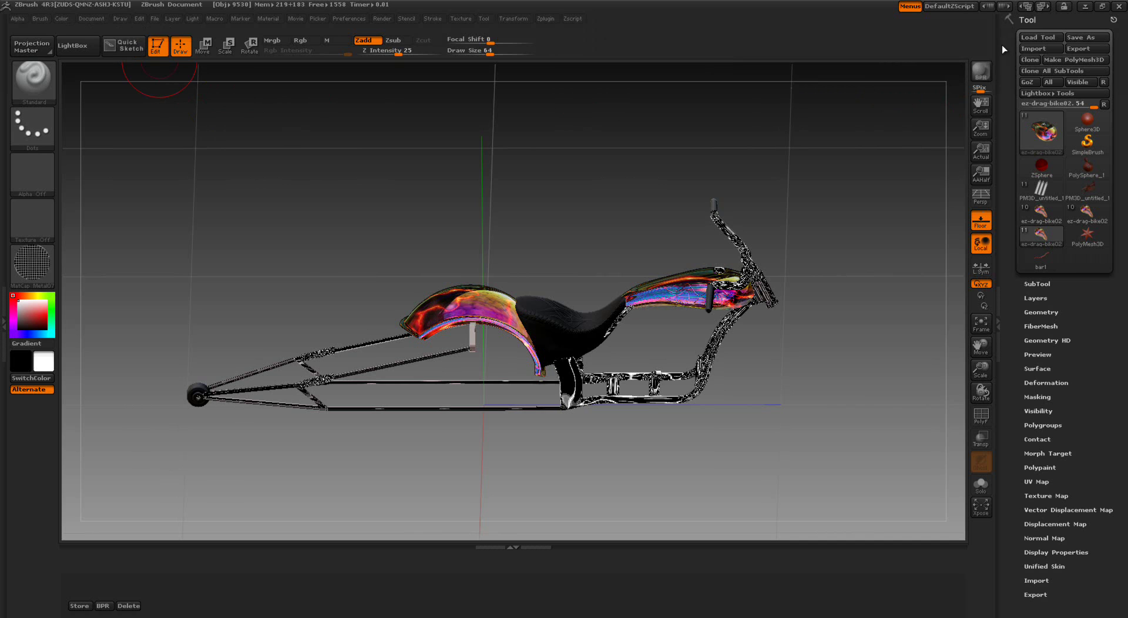
BPR-render the drag bike so it shows chrome, iridescent bodywork and floor shadows.
{"action": "left_click", "coordinate": [986, 73]}
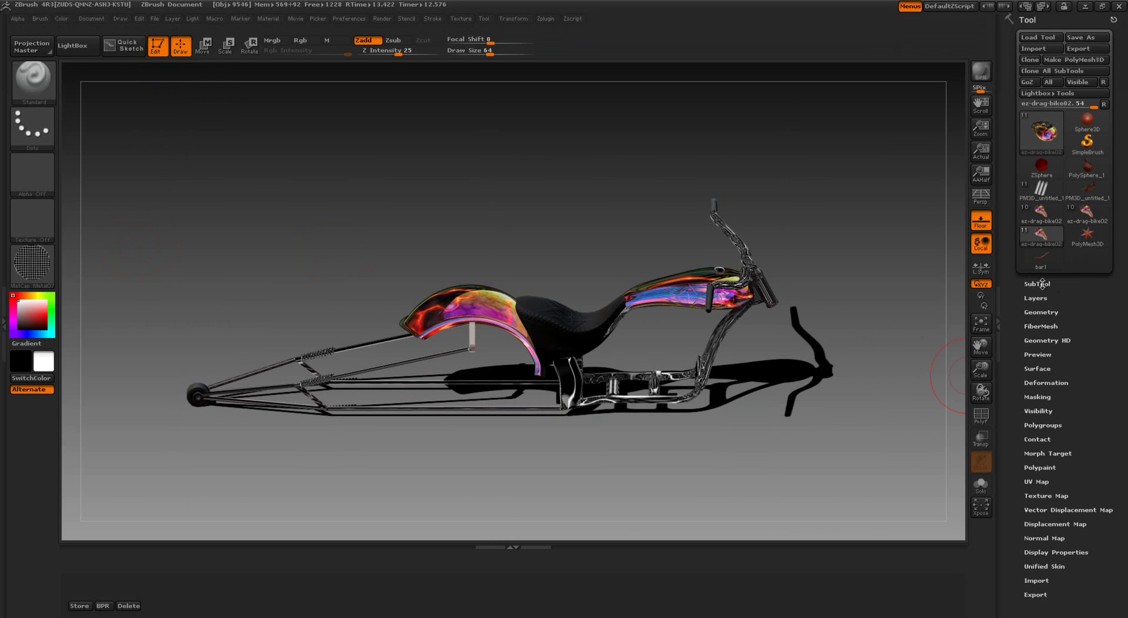
Give the tank subtool grey BasicMaterial2 and BPR-render the bike with hard shadows.
{"action": "left_click", "coordinate": [1042, 284]}
{"action": "mouse_move", "coordinate": [1083, 275]}
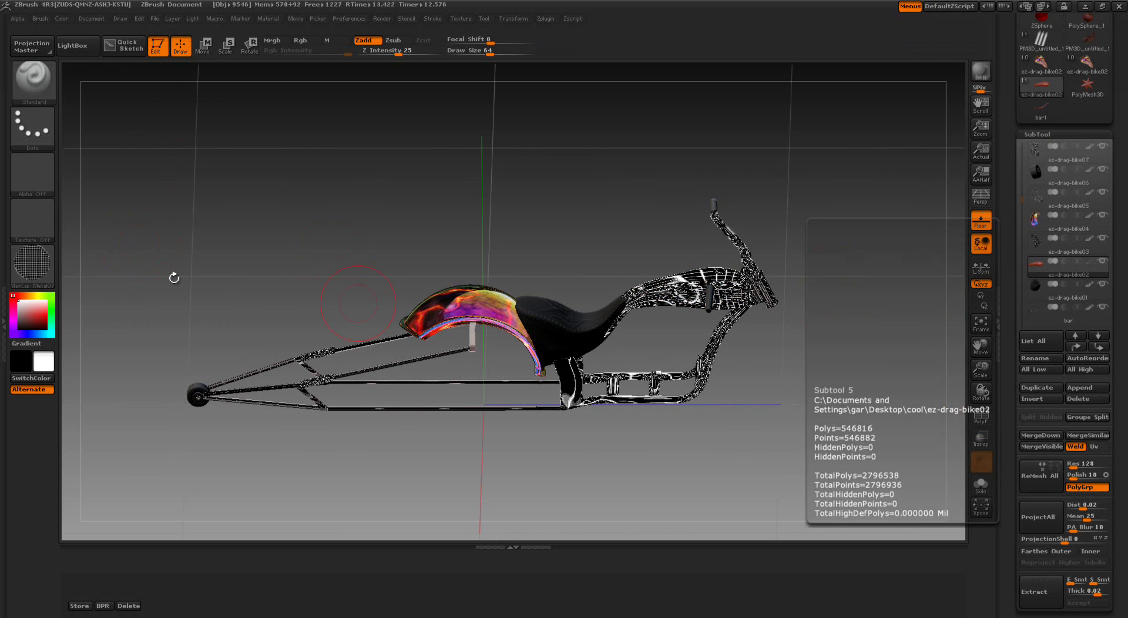
{"action": "left_click", "coordinate": [41, 270]}
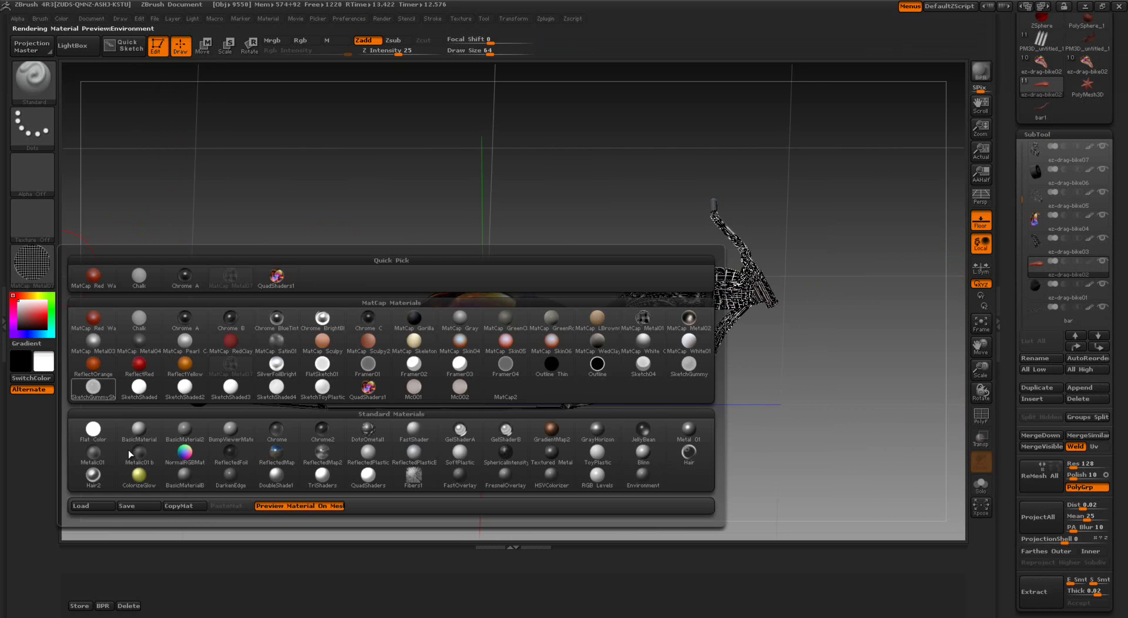
{"action": "left_click", "coordinate": [183, 431]}
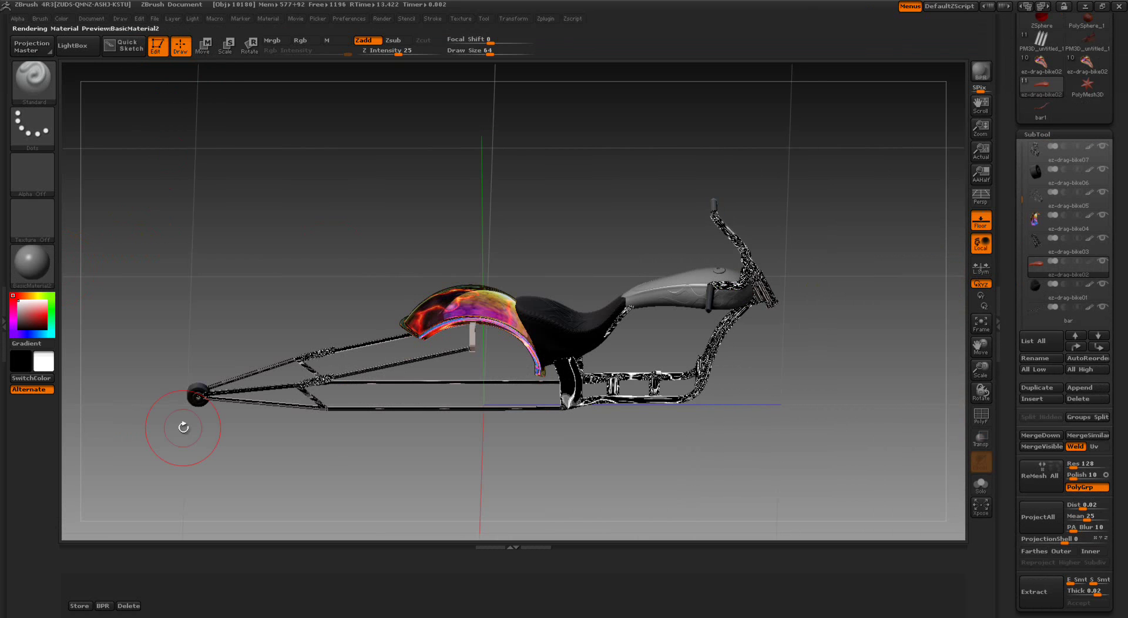
{"action": "left_click", "coordinate": [982, 71]}
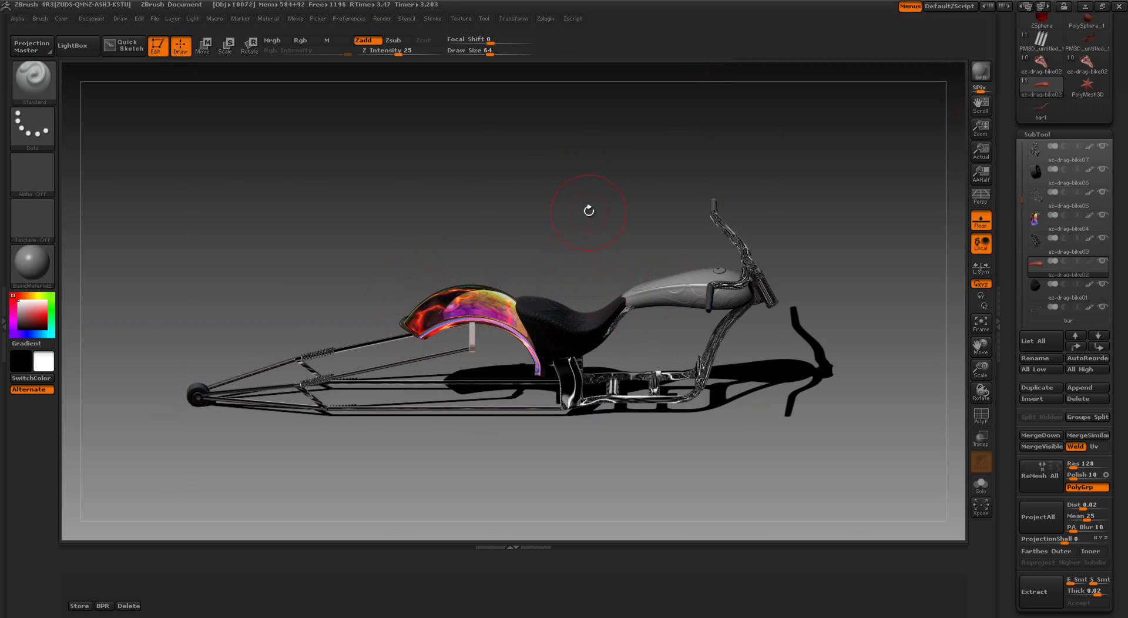
Render an angled view with SPix set to 3 and restore the tank's iridescent paint.
{"action": "left_click_drag", "start_coordinate": [622, 195], "coordinate": [612, 207]}
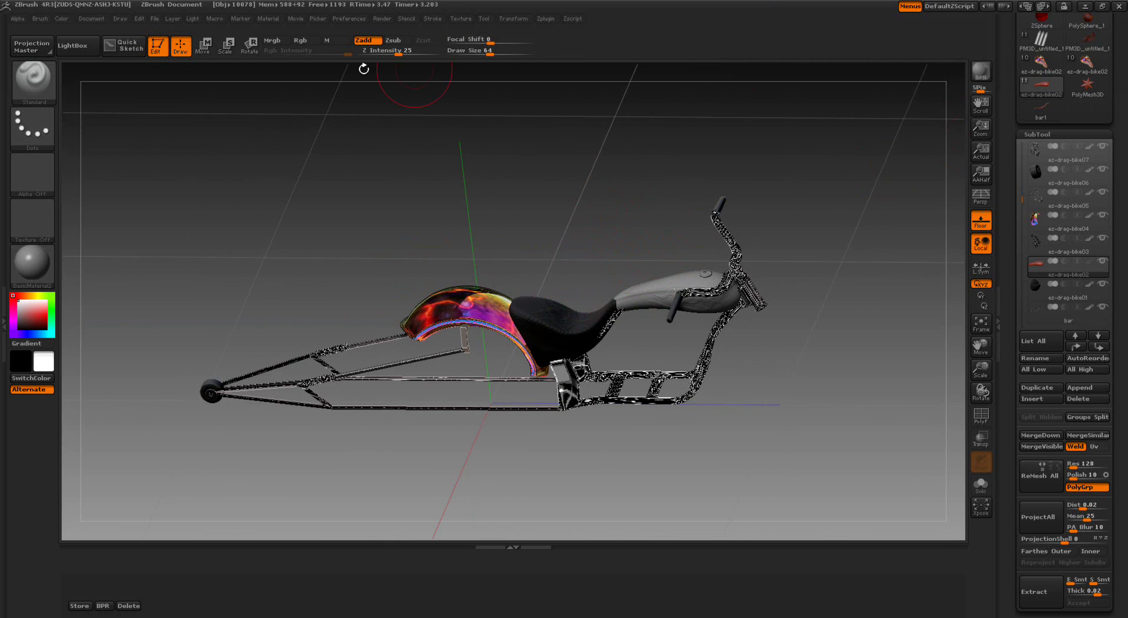
{"action": "left_click", "coordinate": [976, 71]}
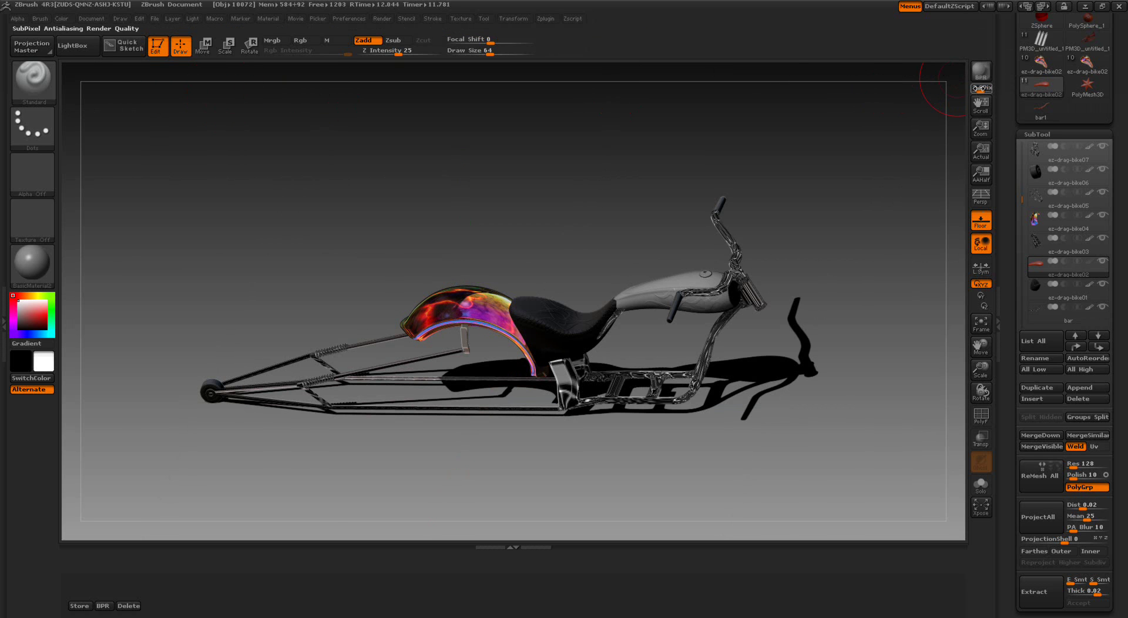
{"action": "left_click_drag", "start_coordinate": [980, 88], "coordinate": [985, 87]}
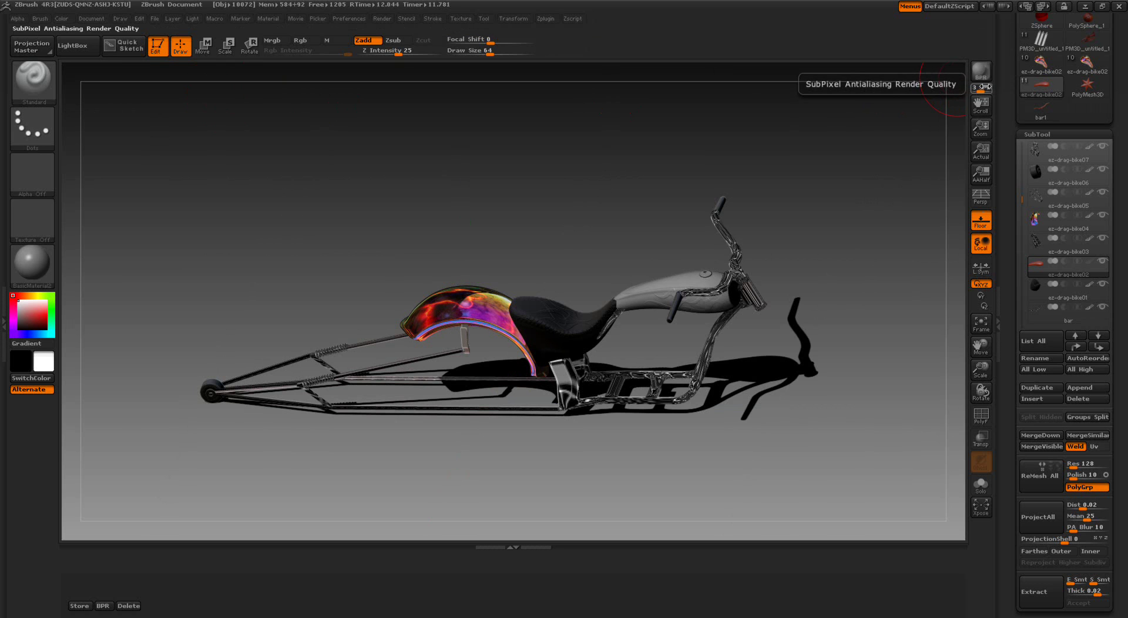
{"action": "mouse_move", "coordinate": [1094, 270]}
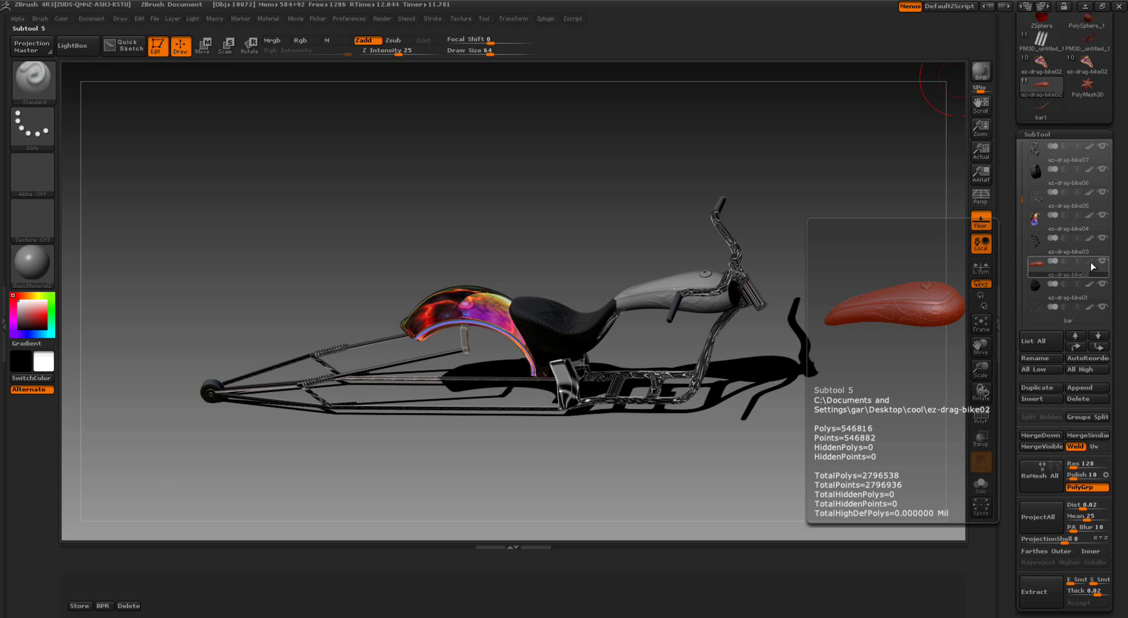
{"action": "left_click", "coordinate": [1091, 262]}
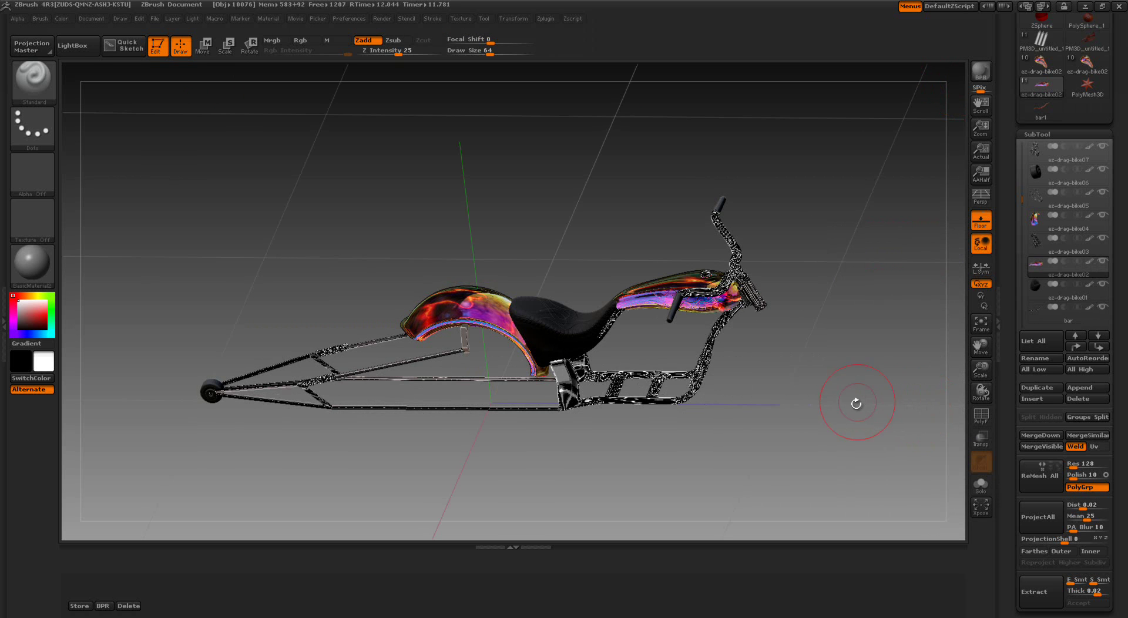
Turn the bike to face left and store that view with the script's Store button.
{"action": "left_click_drag", "start_coordinate": [856, 403], "coordinate": [786, 362]}
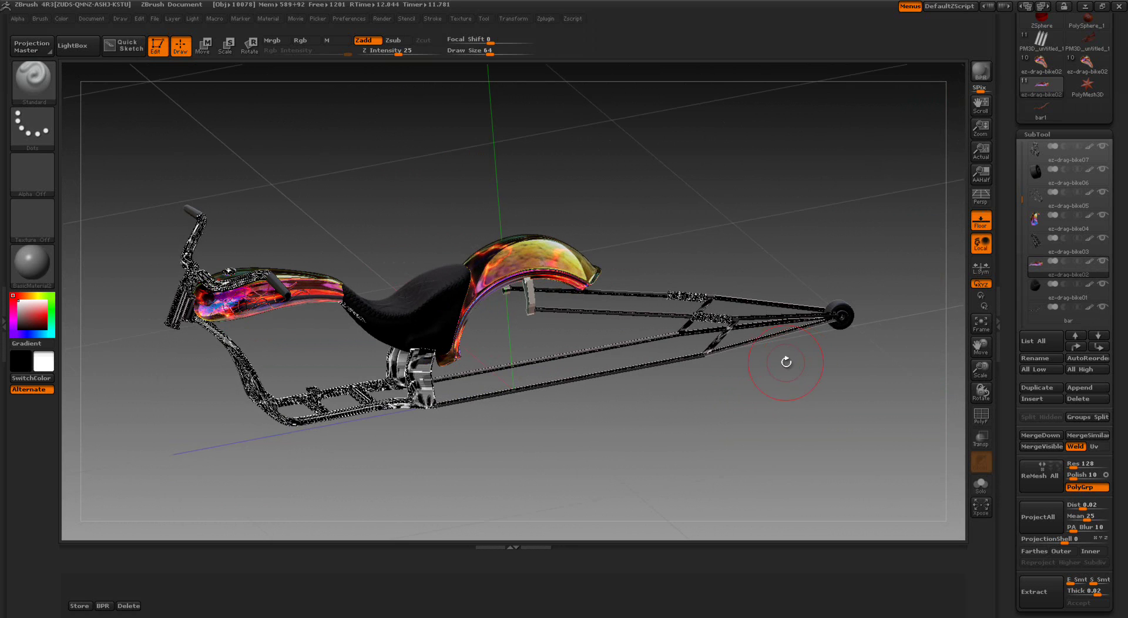
{"action": "left_click", "coordinate": [80, 606]}
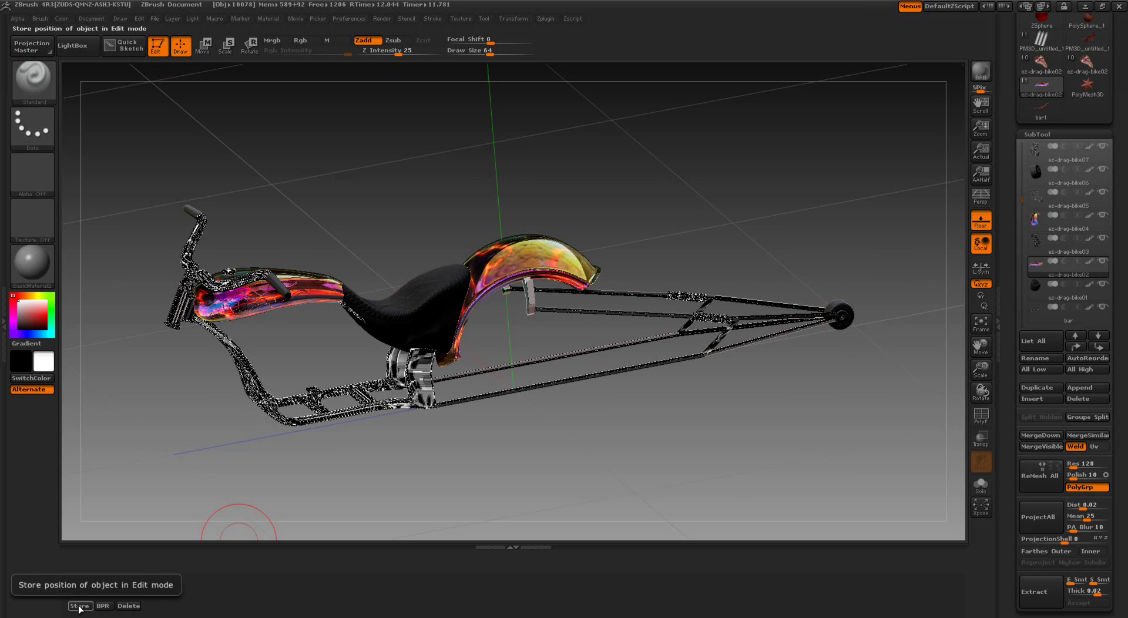
{"action": "left_click", "coordinate": [80, 606]}
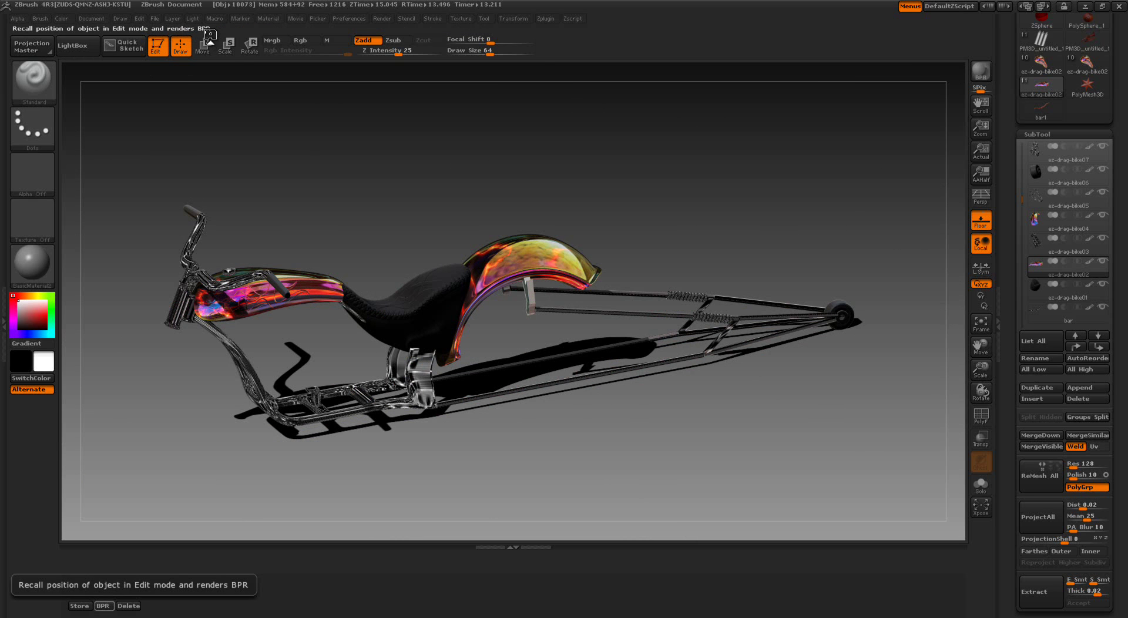
{"action": "left_click_drag", "start_coordinate": [393, 170], "coordinate": [373, 195]}
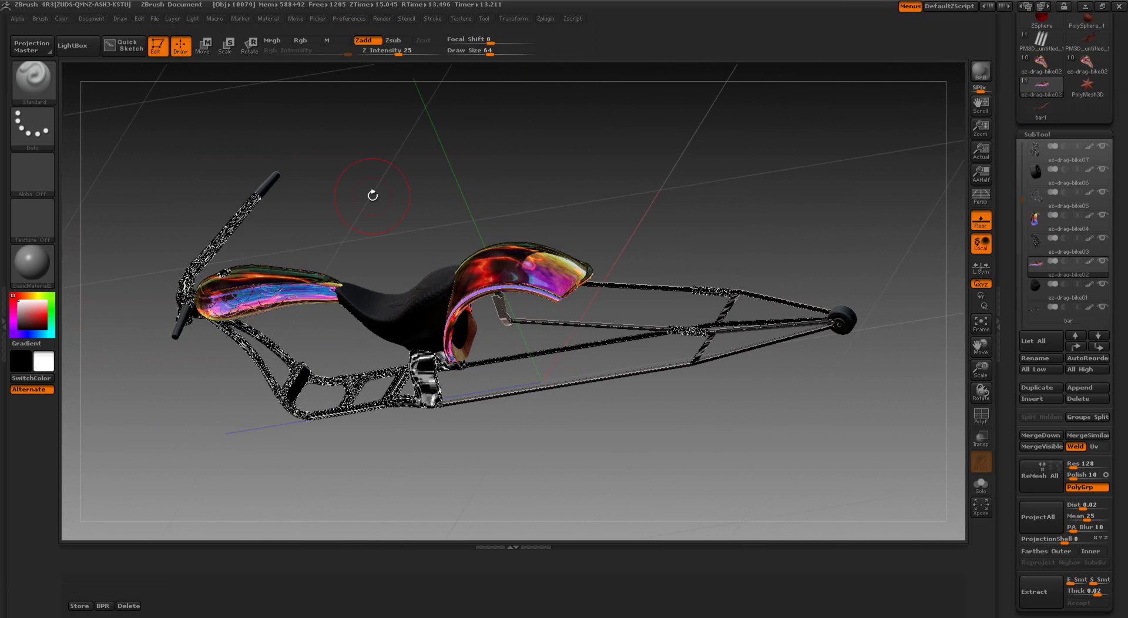
{"action": "left_click", "coordinate": [103, 606]}
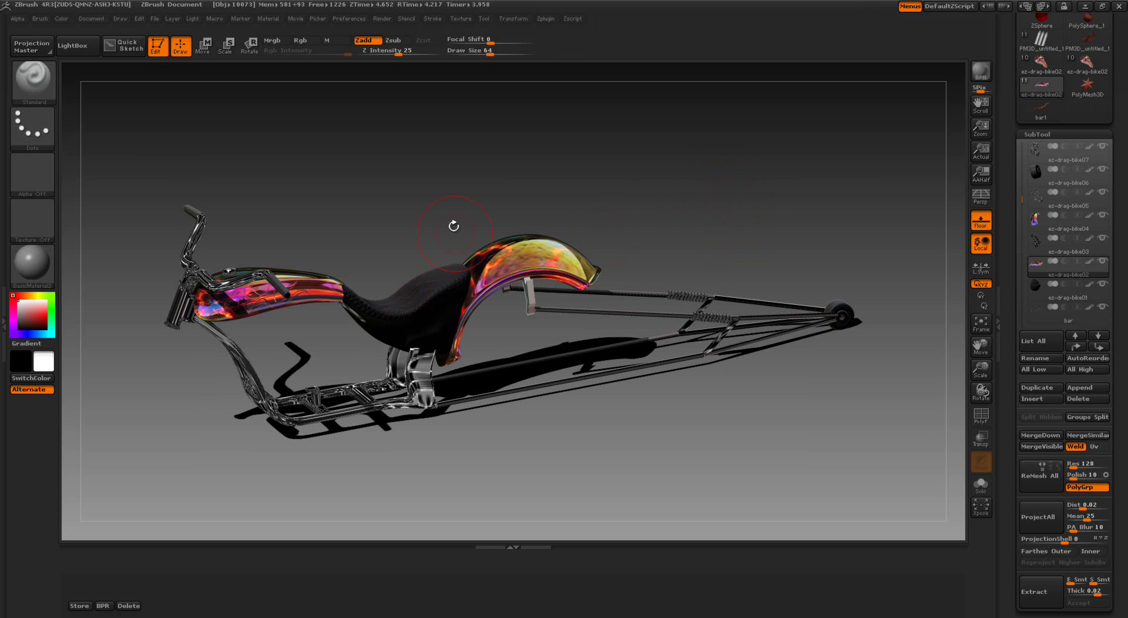
Turn off the tank's polypaint so it shows plain grey, then render the stored view.
{"action": "left_click_drag", "start_coordinate": [433, 189], "coordinate": [423, 134]}
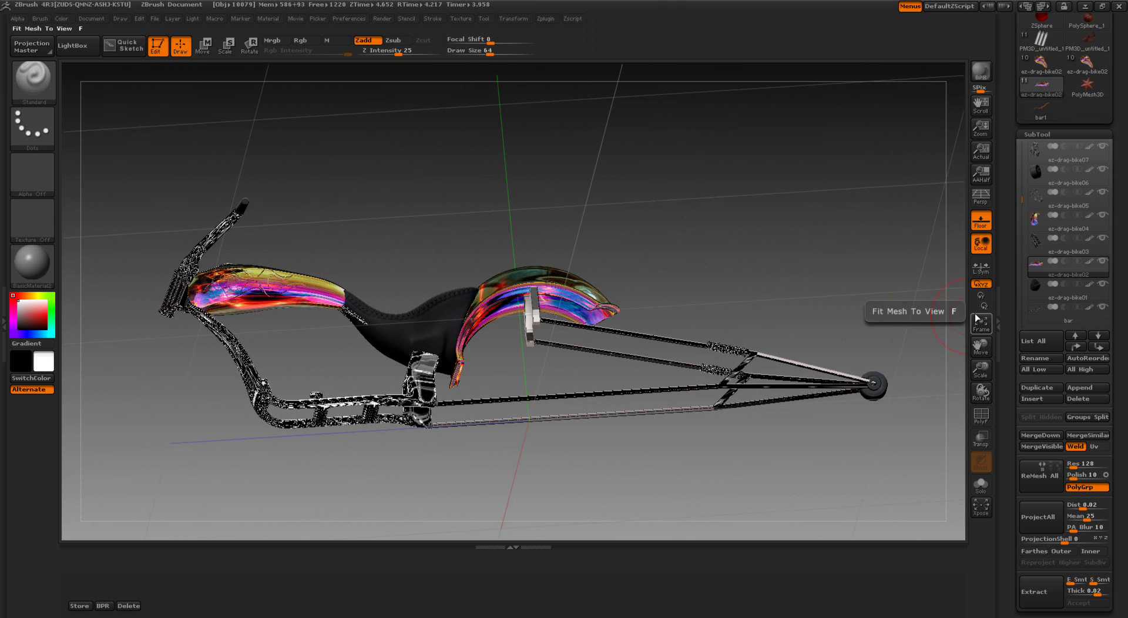
{"action": "left_click", "coordinate": [1090, 261]}
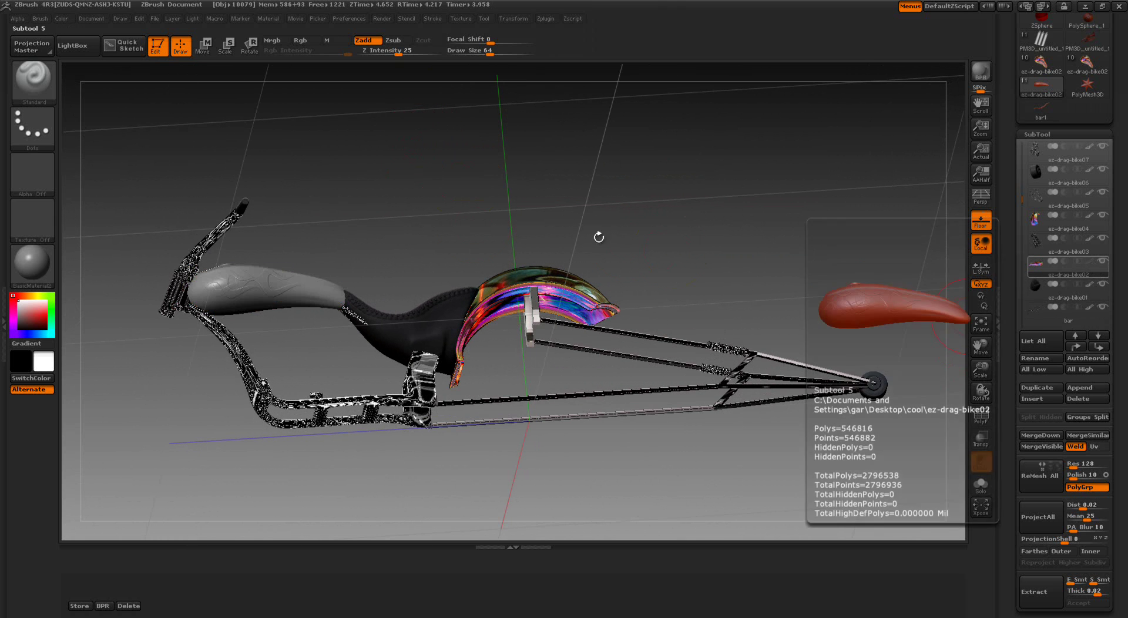
{"action": "mouse_move", "coordinate": [597, 234]}
{"action": "left_mouse_down"}
{"action": "mouse_move", "coordinate": [464, 172]}
{"action": "mouse_move", "coordinate": [466, 257]}
{"action": "mouse_move", "coordinate": [90, 294]}
{"action": "left_mouse_up"}
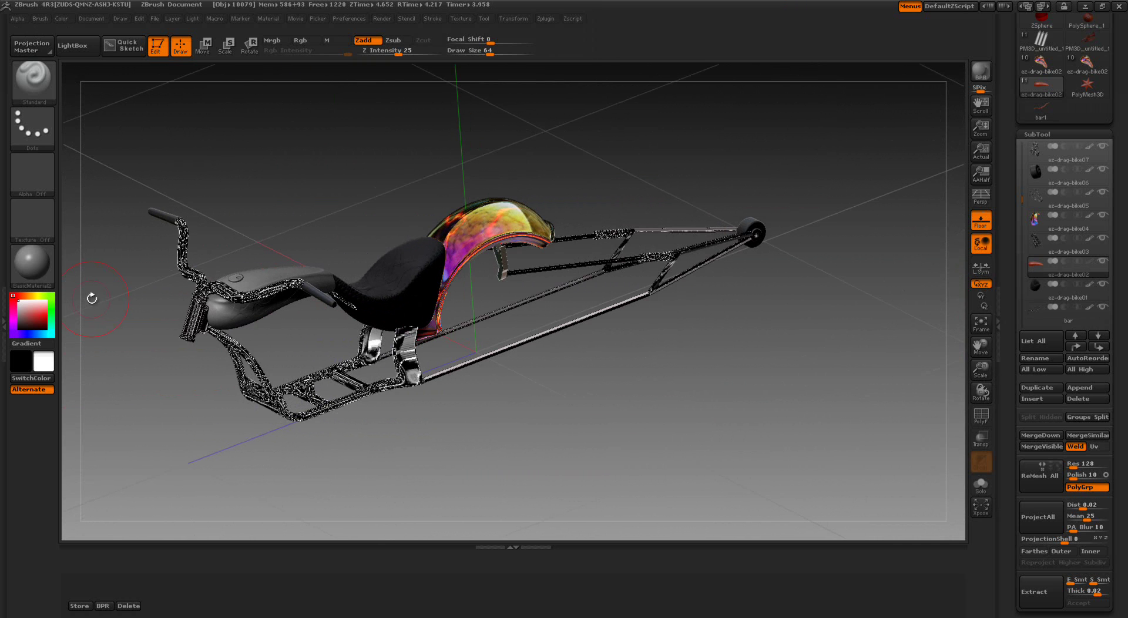
{"action": "left_click", "coordinate": [105, 607]}
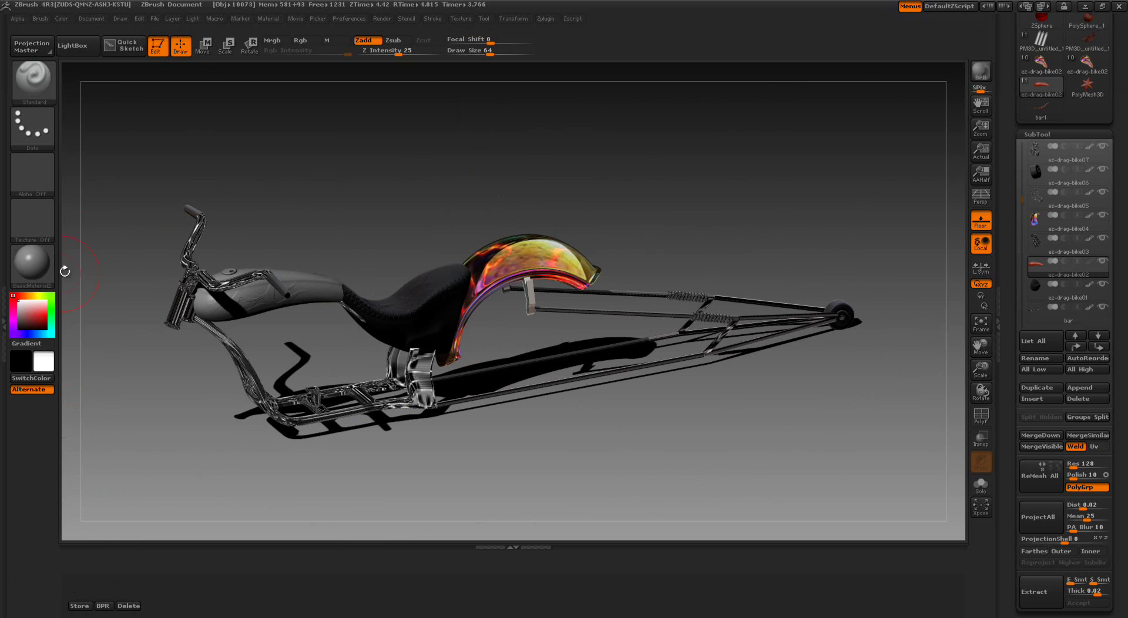
Give the tank MatCap White01 tinted green and render the bike from the stored view.
{"action": "left_click_drag", "start_coordinate": [108, 227], "coordinate": [124, 296]}
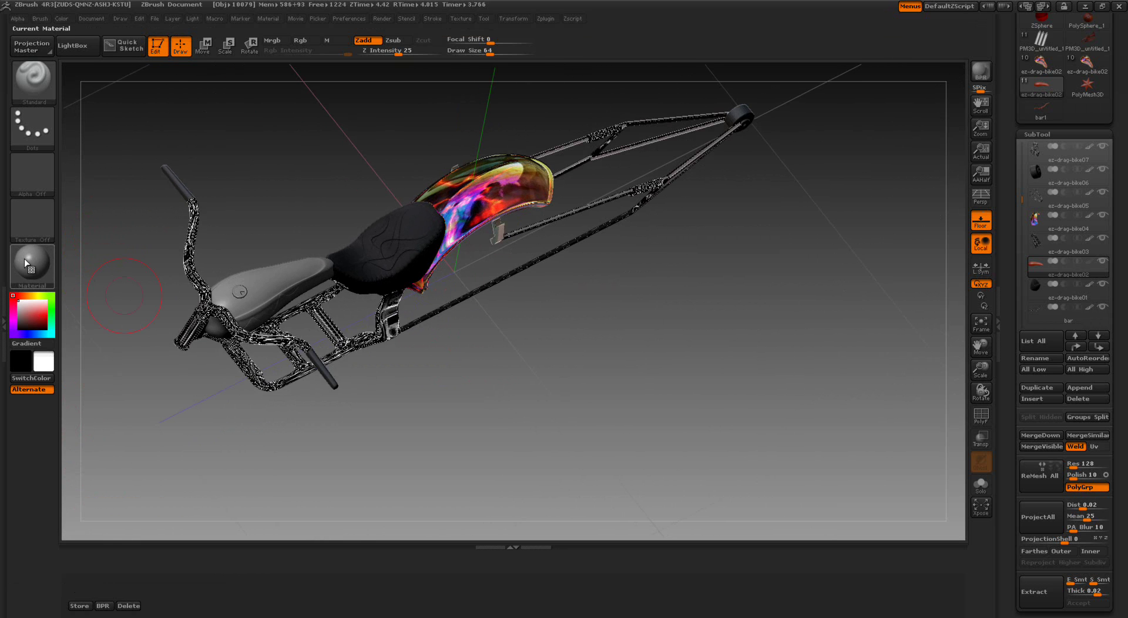
{"action": "left_click", "coordinate": [23, 259]}
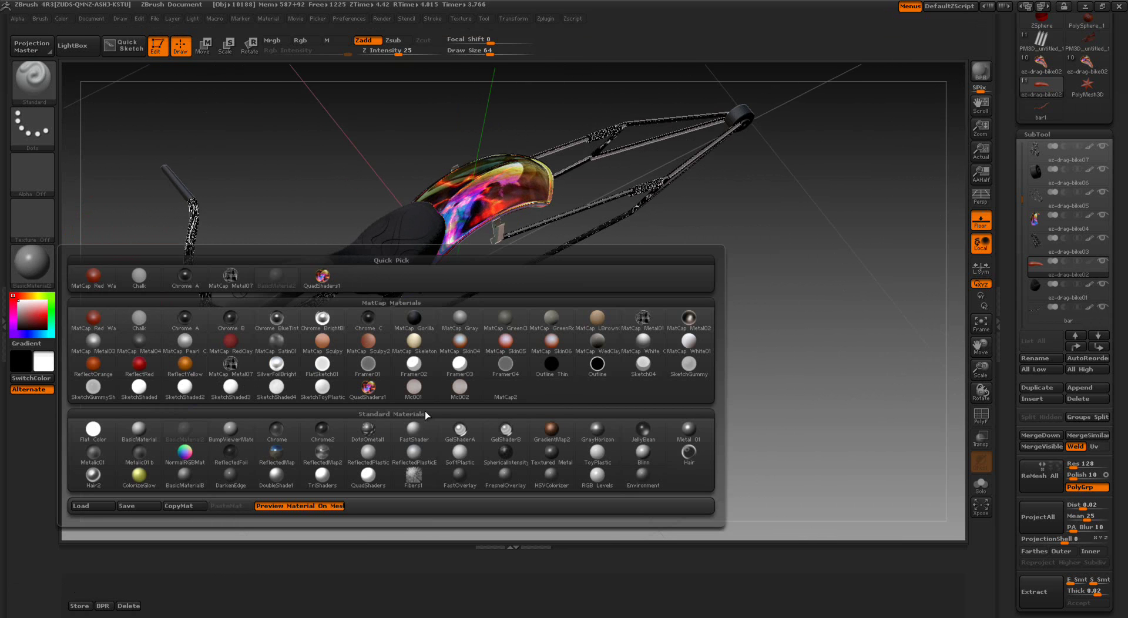
{"action": "left_click", "coordinate": [689, 342]}
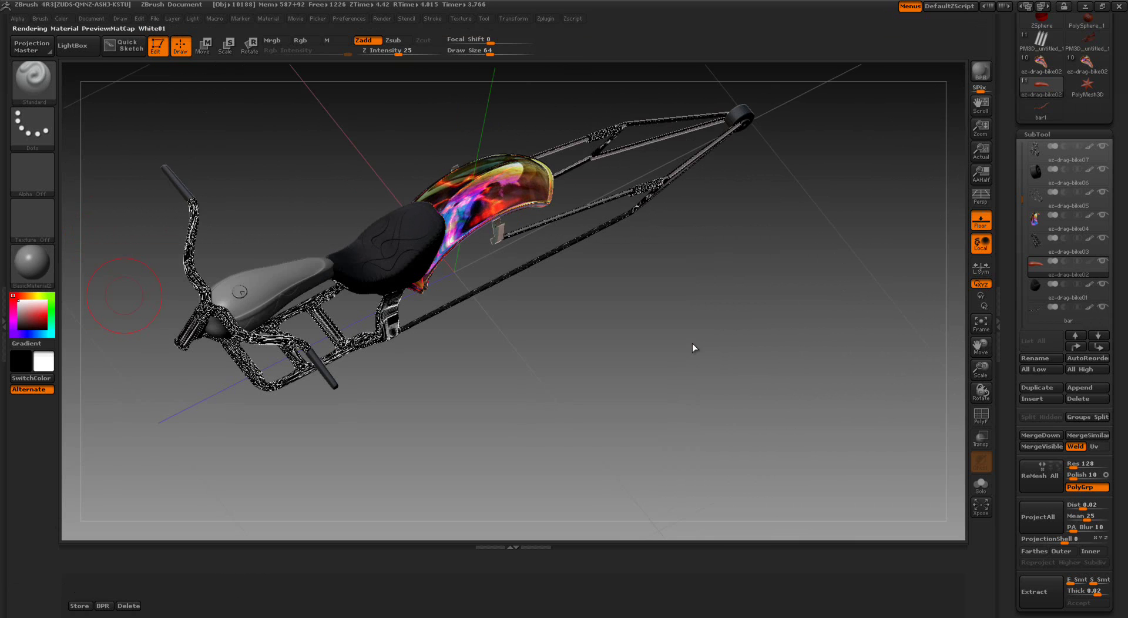
{"action": "left_click", "coordinate": [52, 305]}
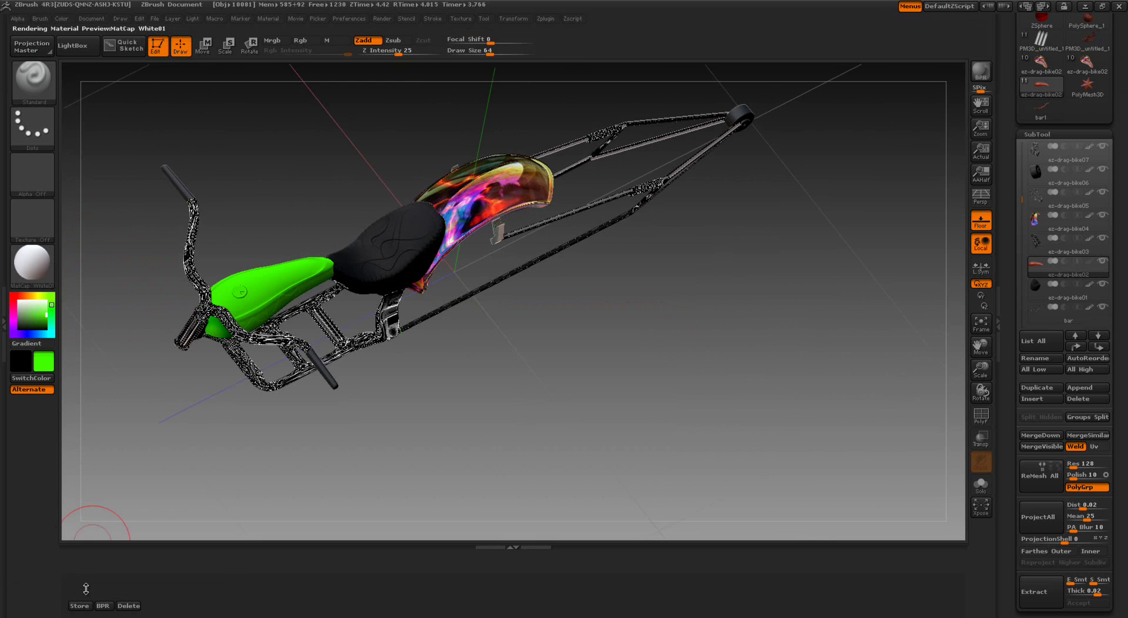
{"action": "left_click", "coordinate": [103, 605]}
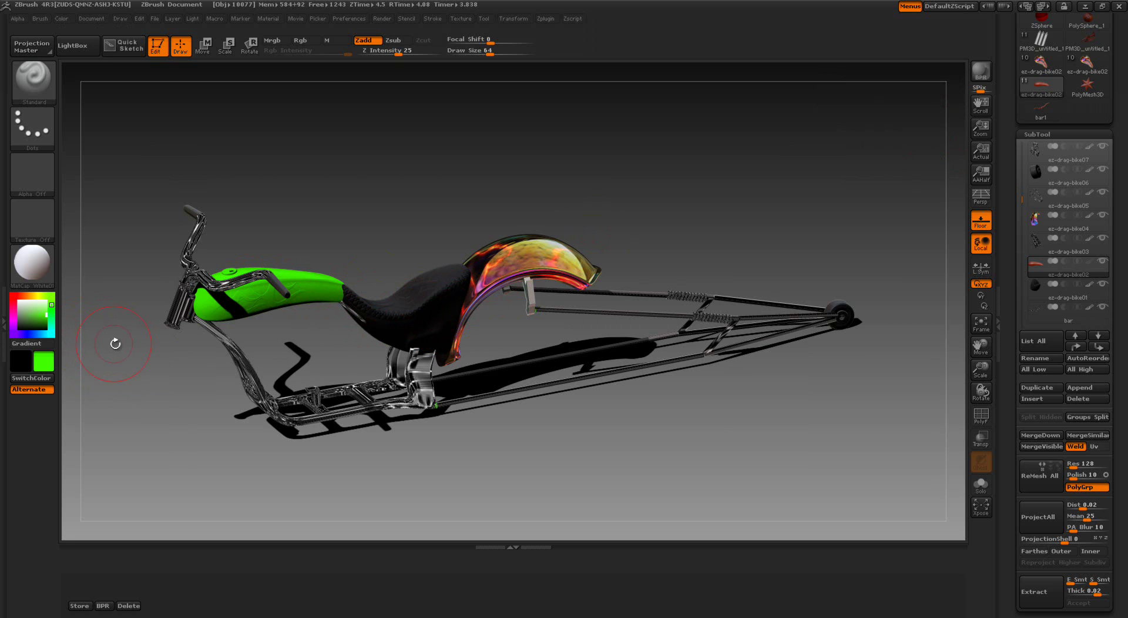
Leave the finished green-tank render and return to the live bike model.
{"action": "left_click_drag", "start_coordinate": [147, 385], "coordinate": [153, 411]}
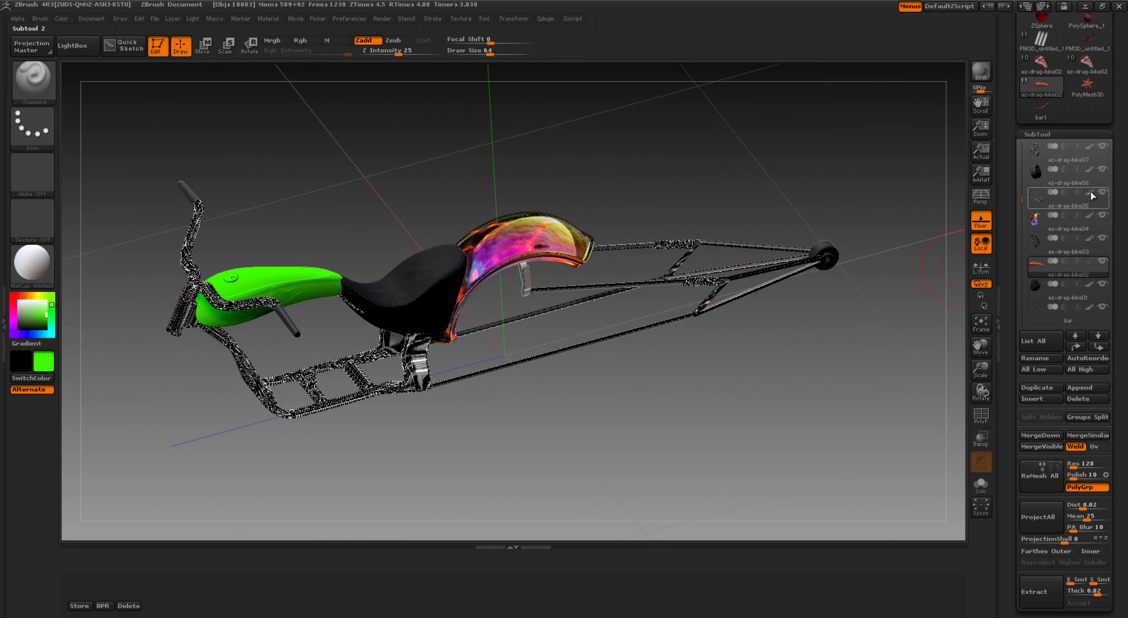
Orbit away, then recall the stored camera and BPR-render the bike with its long shadow.
{"action": "left_click_drag", "start_coordinate": [705, 390], "coordinate": [916, 329]}
{"action": "mouse_move", "coordinate": [1090, 264]}
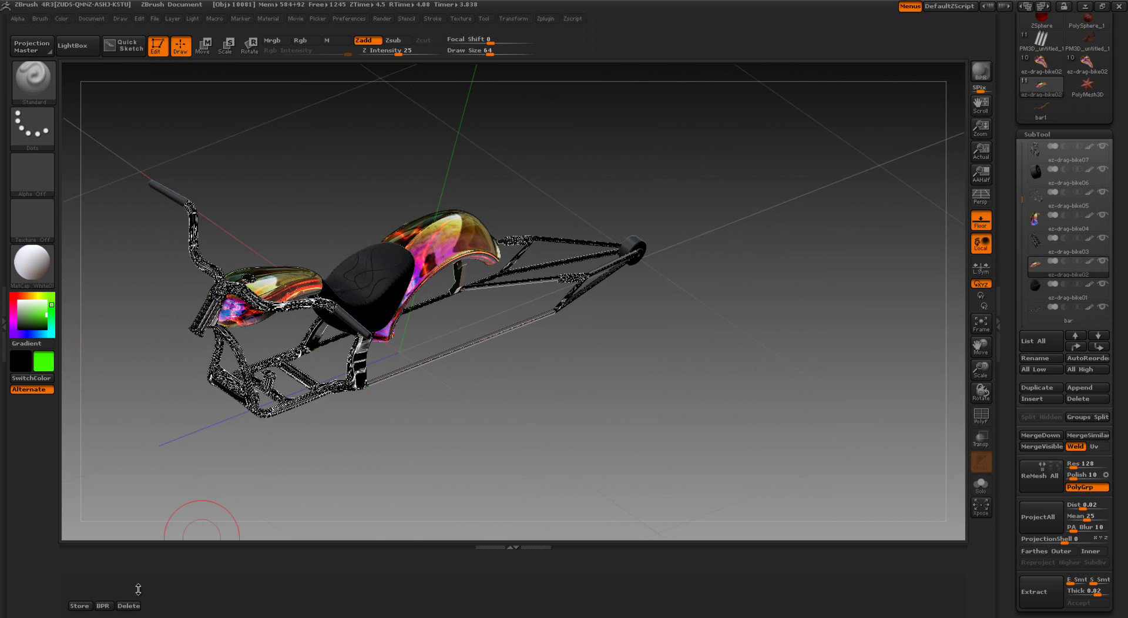
{"action": "left_click", "coordinate": [103, 605]}
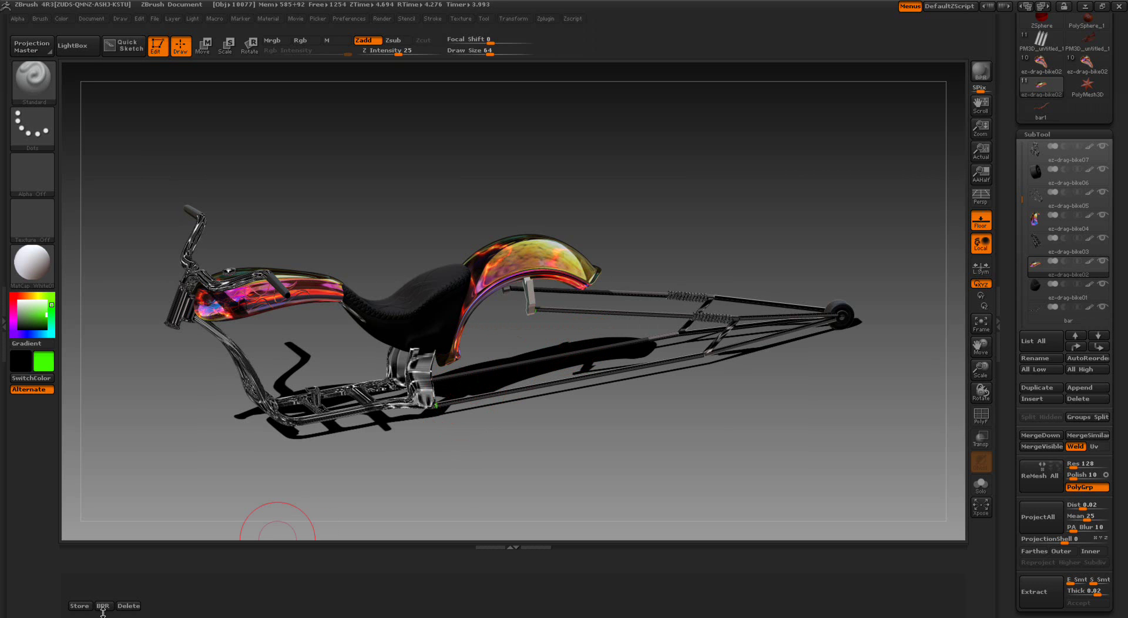
Replace the stored camera with a higher viewing angle and BPR-render the bike from it.
{"action": "left_click", "coordinate": [129, 606]}
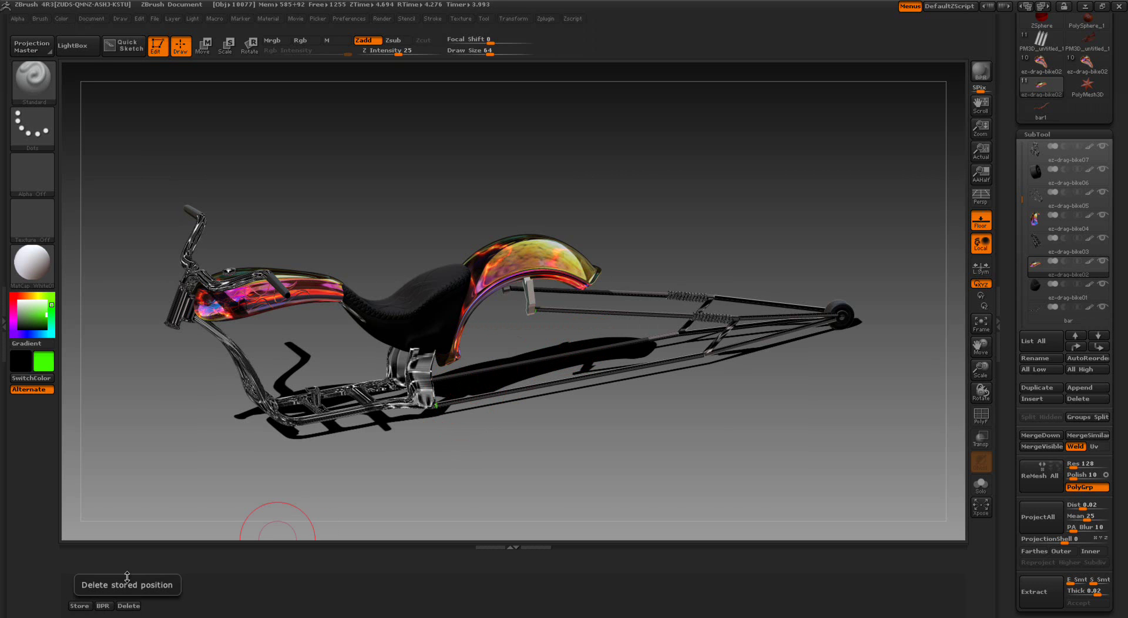
{"action": "left_click_drag", "start_coordinate": [168, 468], "coordinate": [164, 492]}
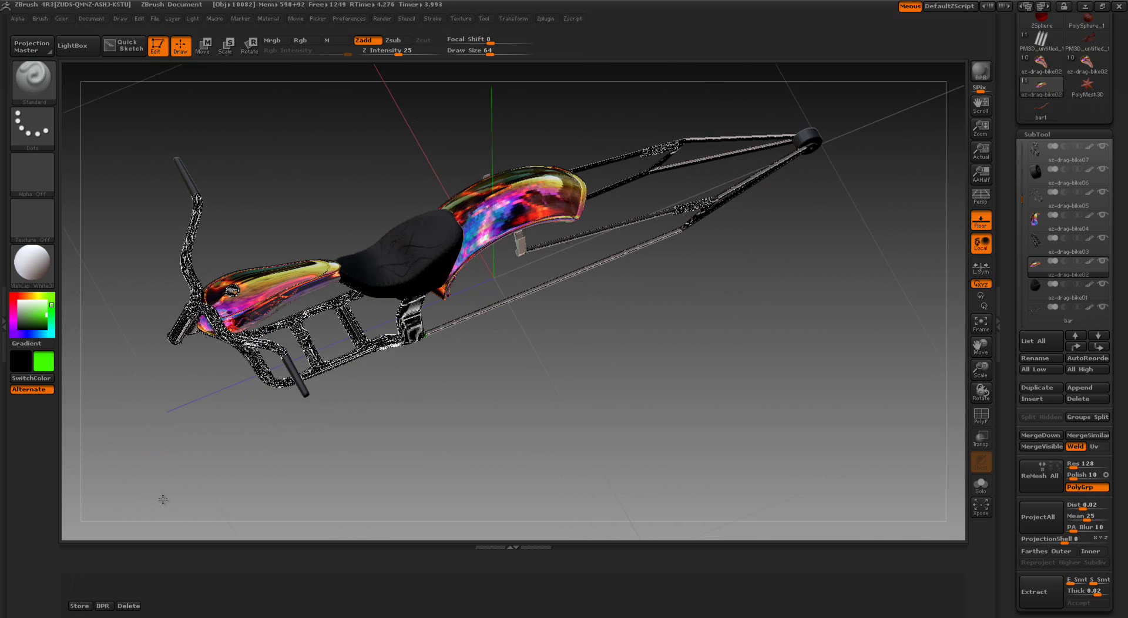
{"action": "left_click", "coordinate": [79, 606]}
{"action": "left_click", "coordinate": [88, 545]}
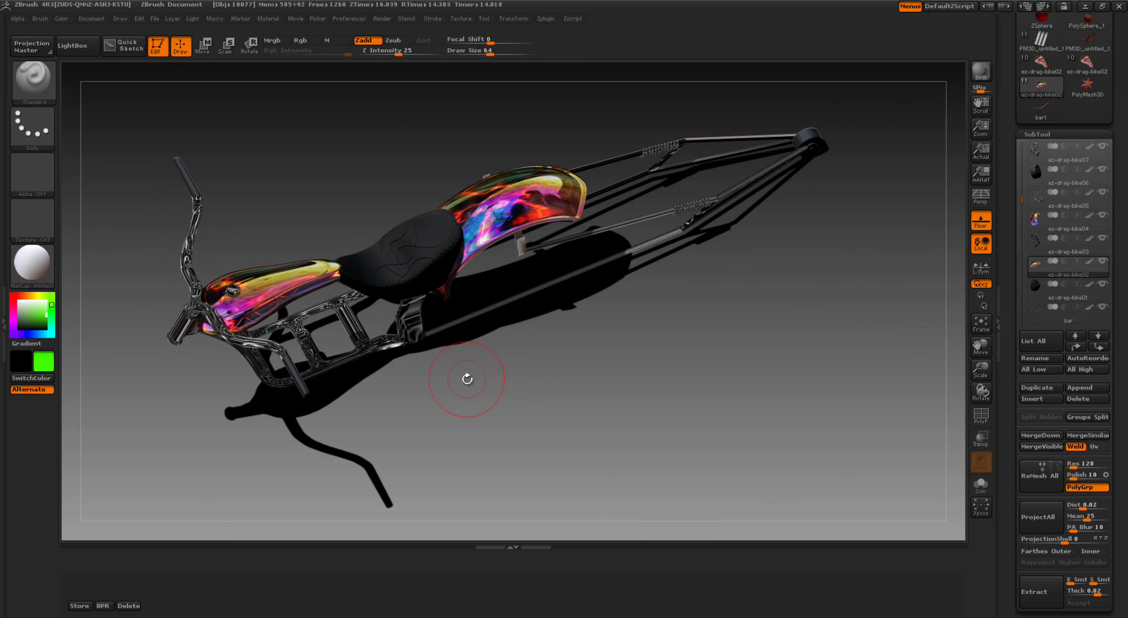
Orbit away and recall the stored high view to BPR-render the bike again.
{"action": "mouse_move", "coordinate": [545, 464]}
{"action": "left_mouse_down"}
{"action": "mouse_move", "coordinate": [551, 472]}
{"action": "mouse_move", "coordinate": [513, 356]}
{"action": "mouse_move", "coordinate": [132, 523]}
{"action": "left_mouse_up"}
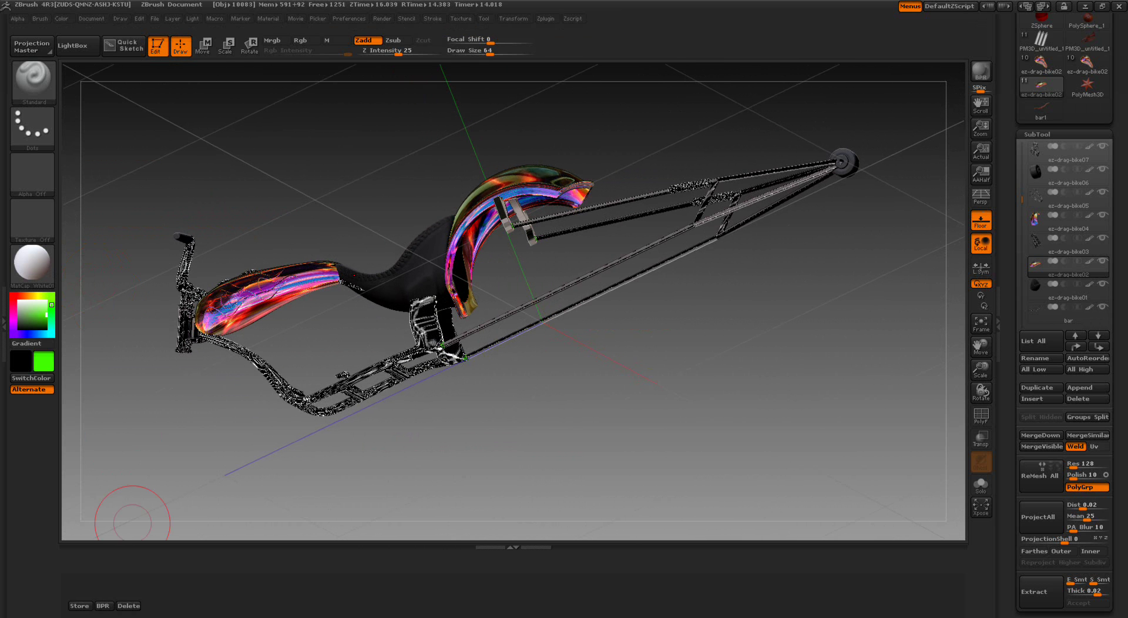
{"action": "left_click", "coordinate": [104, 607]}
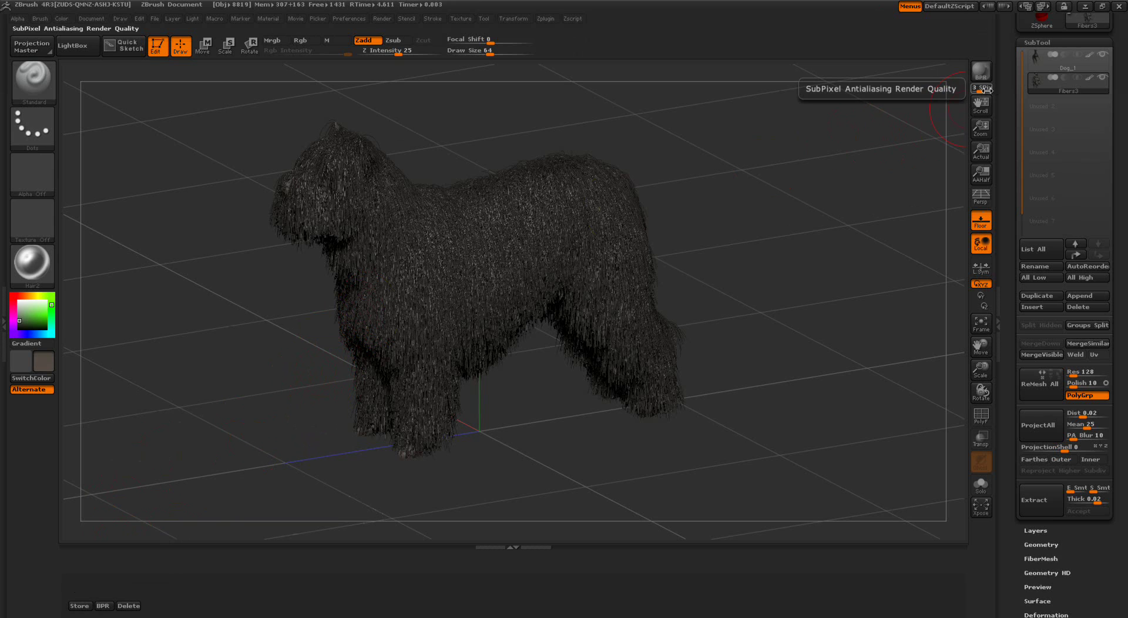
Lower the SPix antialiasing slider to 0 and turn the dog slightly.
{"action": "left_click_drag", "start_coordinate": [985, 90], "coordinate": [961, 90]}
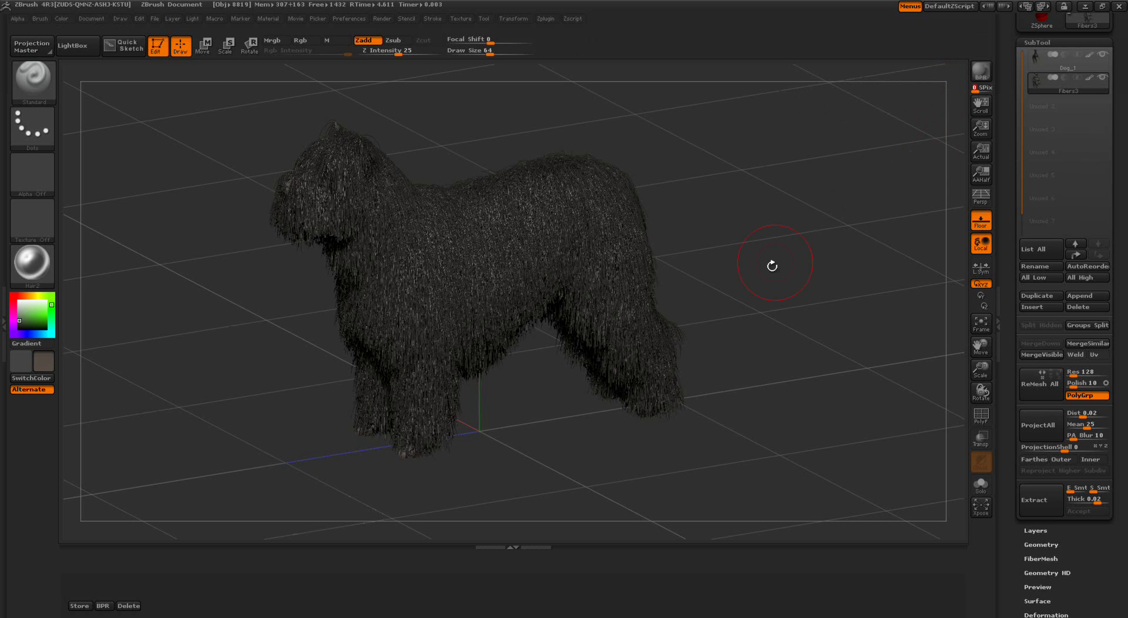
{"action": "left_click_drag", "start_coordinate": [760, 315], "coordinate": [674, 374]}
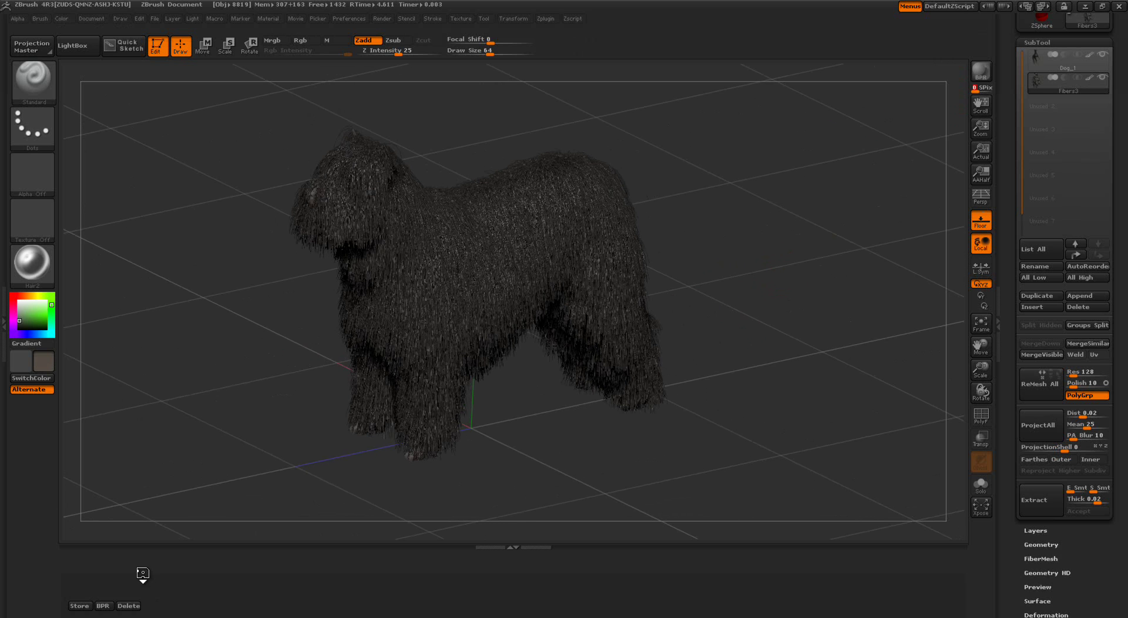
Store the dog's current camera position with the script's Store button.
{"action": "left_click", "coordinate": [77, 606]}
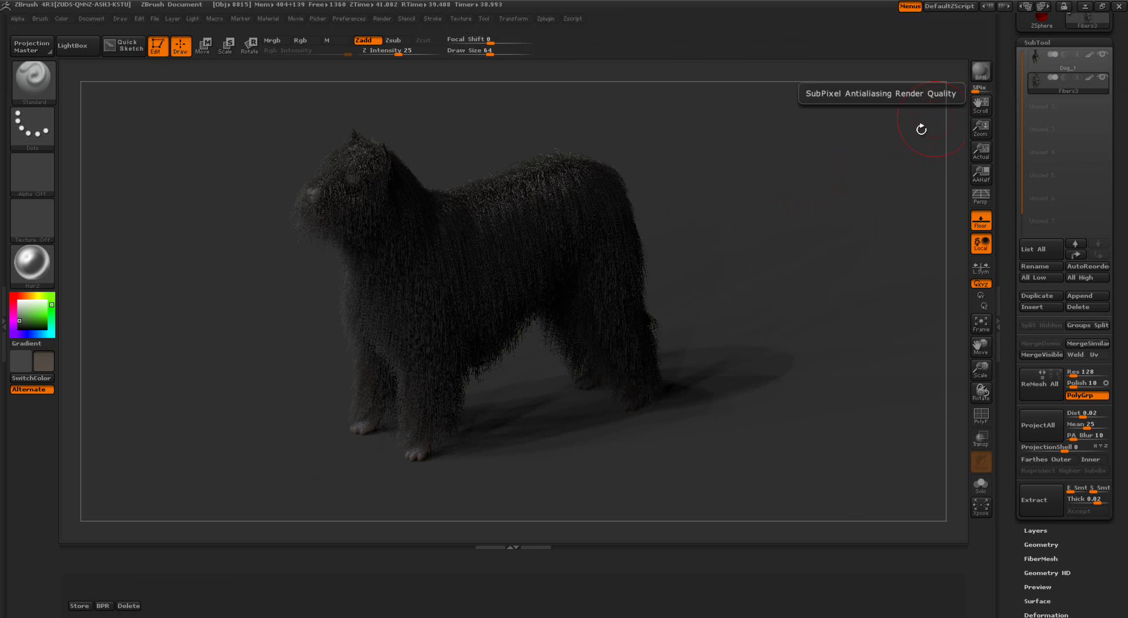
Apply the Hair material to the dog and BPR-render it from the stored view.
{"action": "left_click", "coordinate": [768, 352]}
{"action": "left_click_drag", "start_coordinate": [765, 351], "coordinate": [750, 303]}
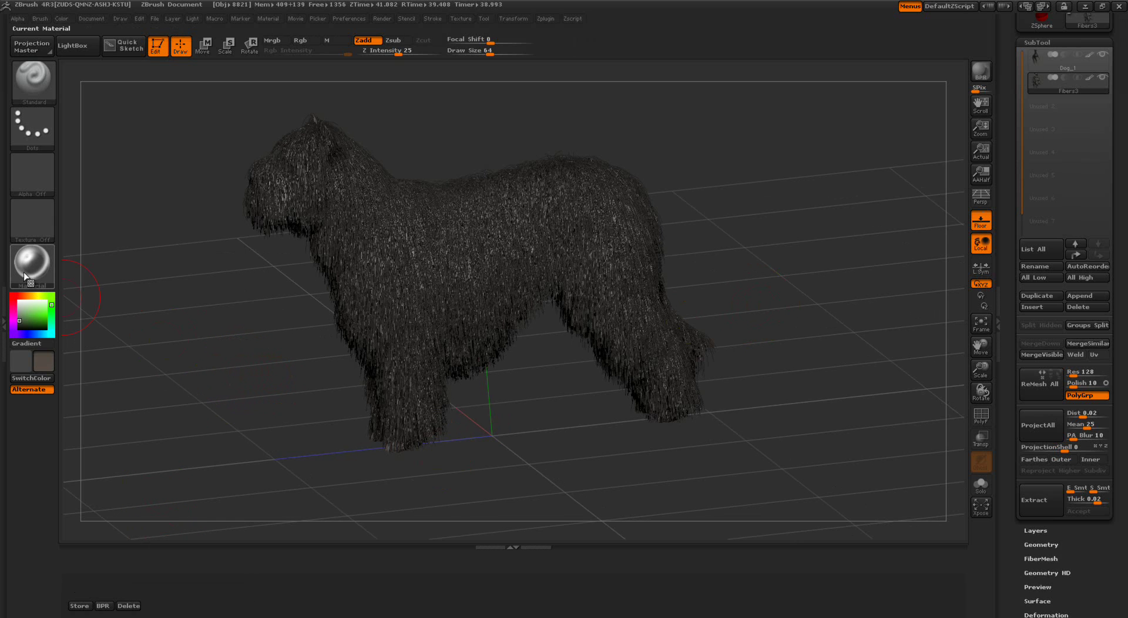
{"action": "left_click", "coordinate": [35, 259]}
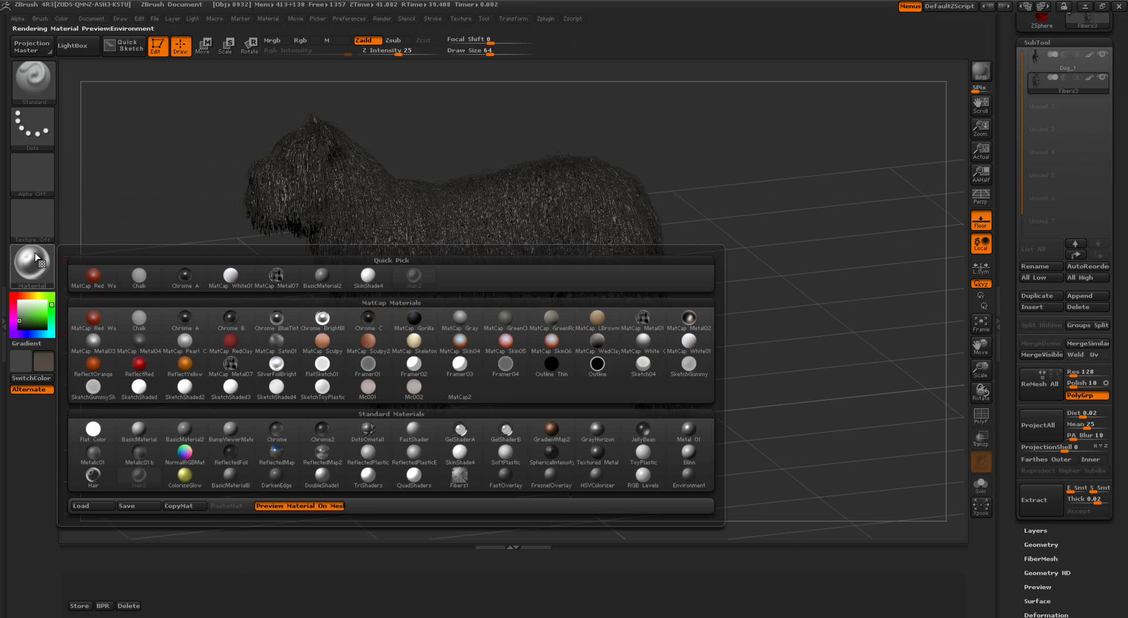
{"action": "left_click", "coordinate": [89, 477]}
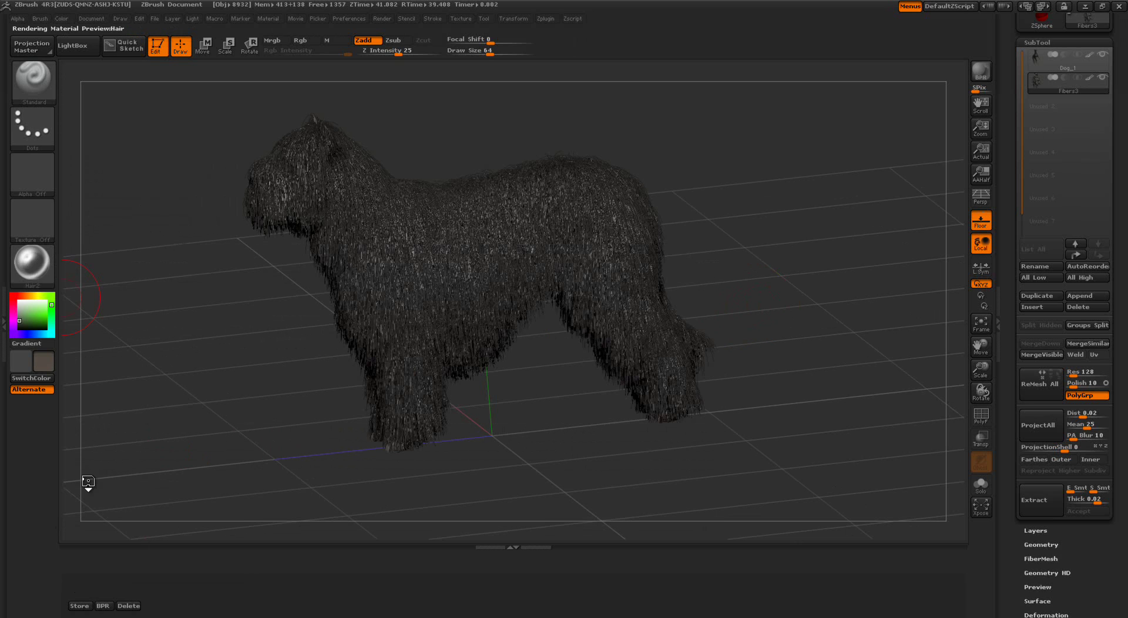
{"action": "left_click", "coordinate": [102, 606]}
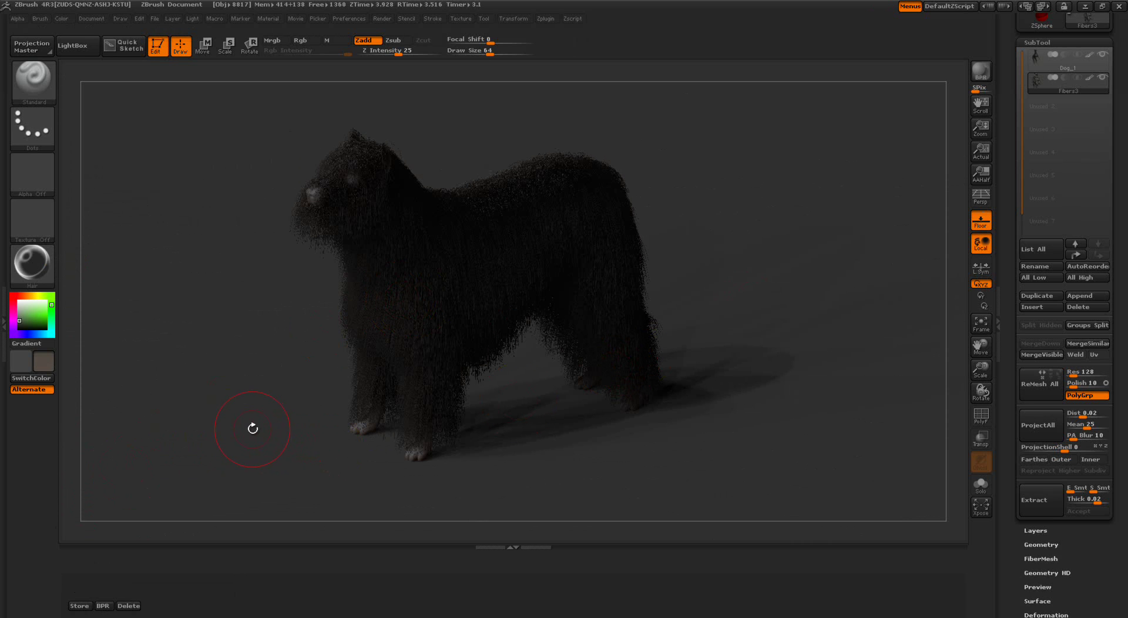
{"action": "left_click_drag", "start_coordinate": [249, 425], "coordinate": [223, 403]}
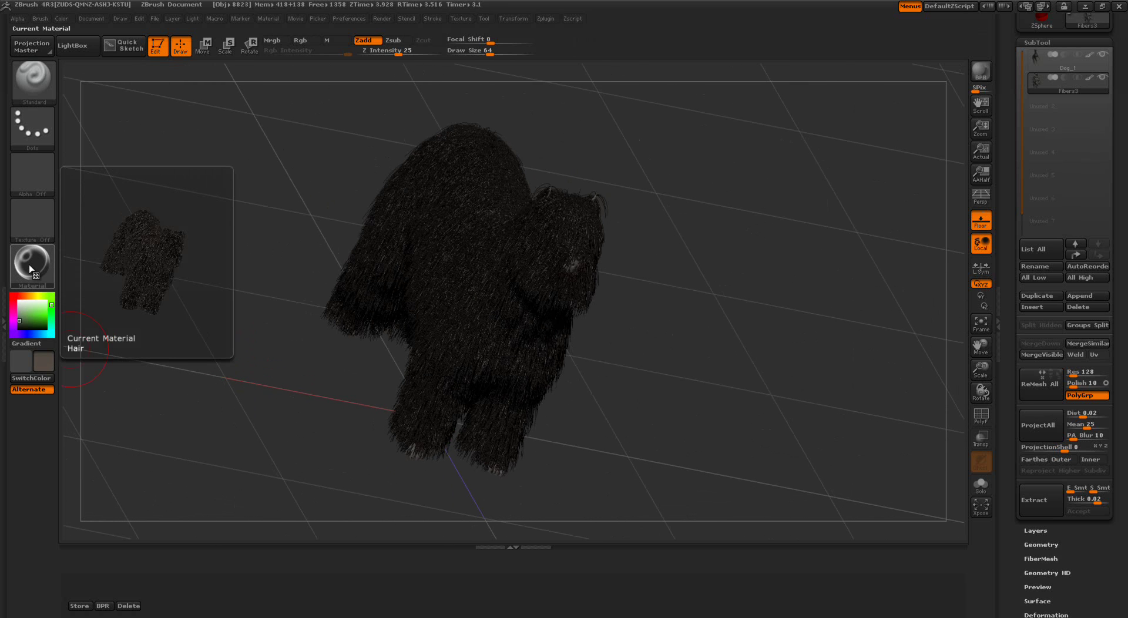
Switch the dog to MatCap Skin04 and BPR-render it from the stored camera position.
{"action": "left_click", "coordinate": [31, 269]}
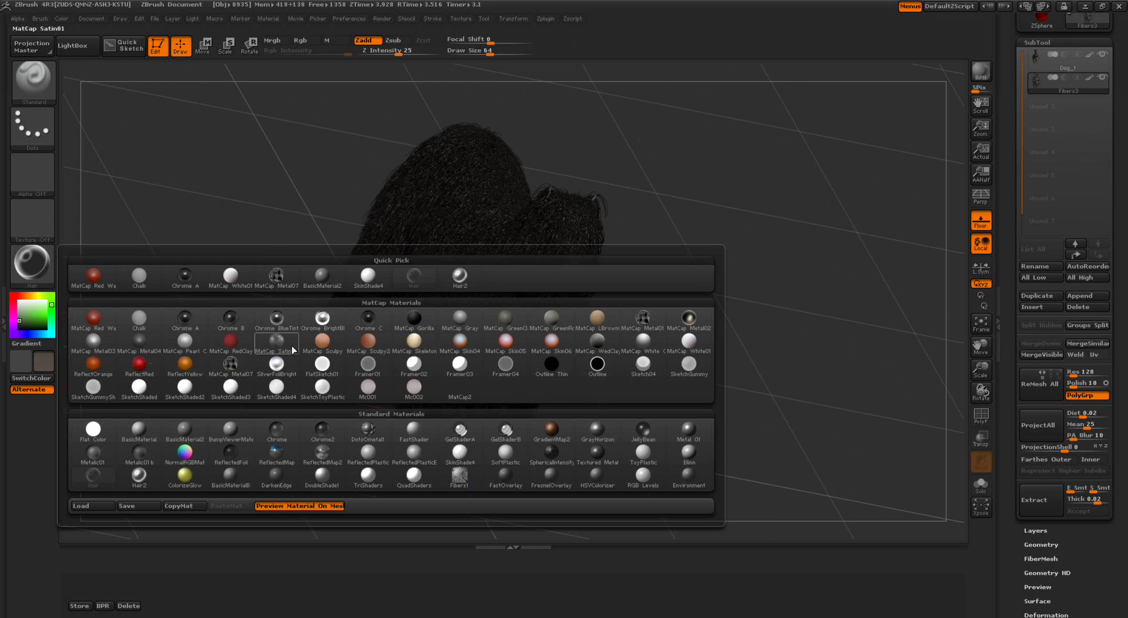
{"action": "left_click", "coordinate": [460, 347]}
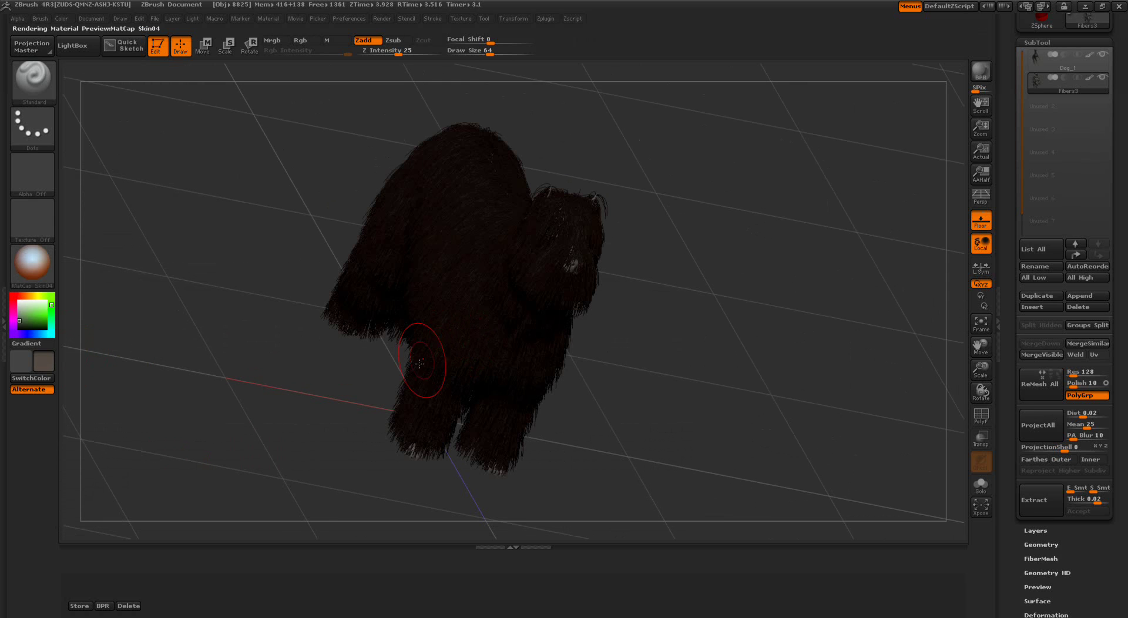
{"action": "left_click_drag", "start_coordinate": [305, 397], "coordinate": [246, 439]}
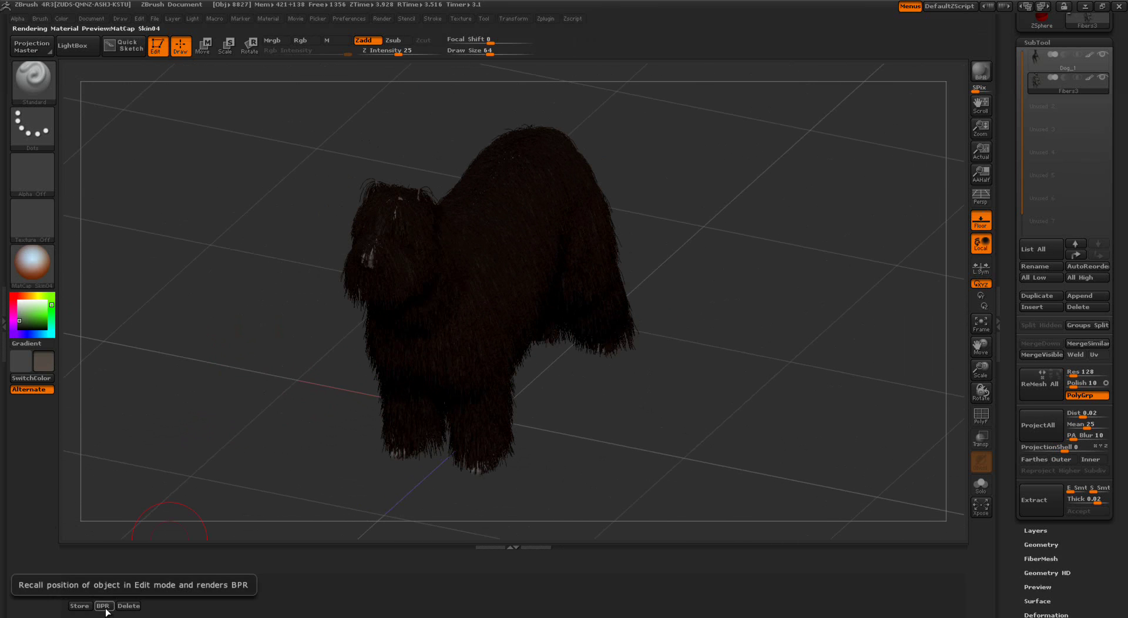
{"action": "left_click", "coordinate": [102, 605]}
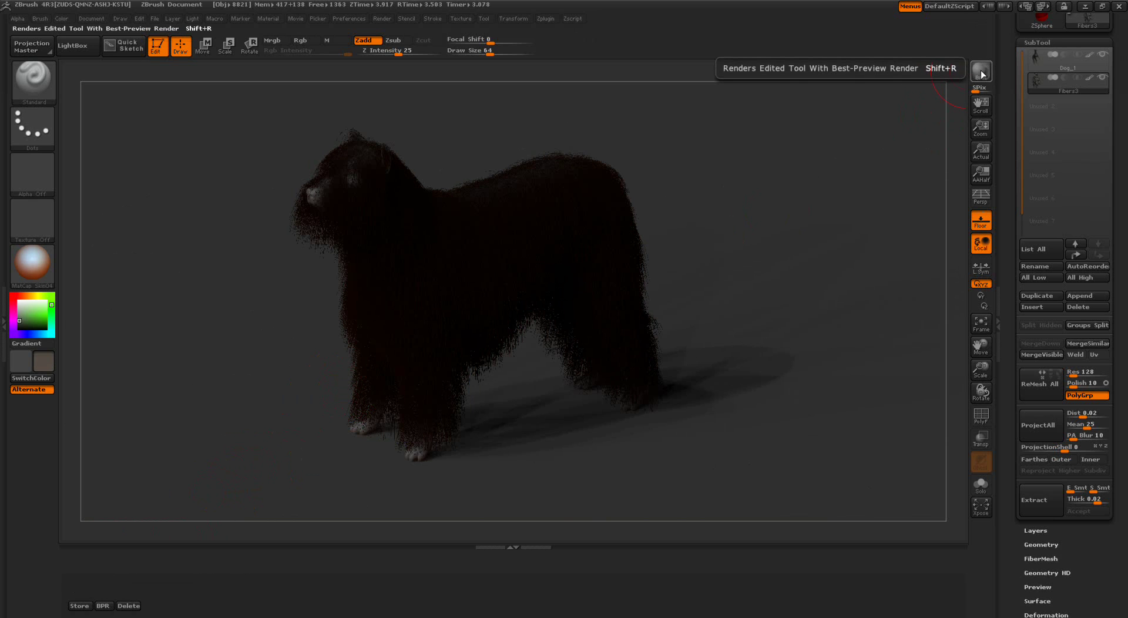
Put the Hair material back on the dog and BPR-render from the stored view.
{"action": "left_click", "coordinate": [32, 266]}
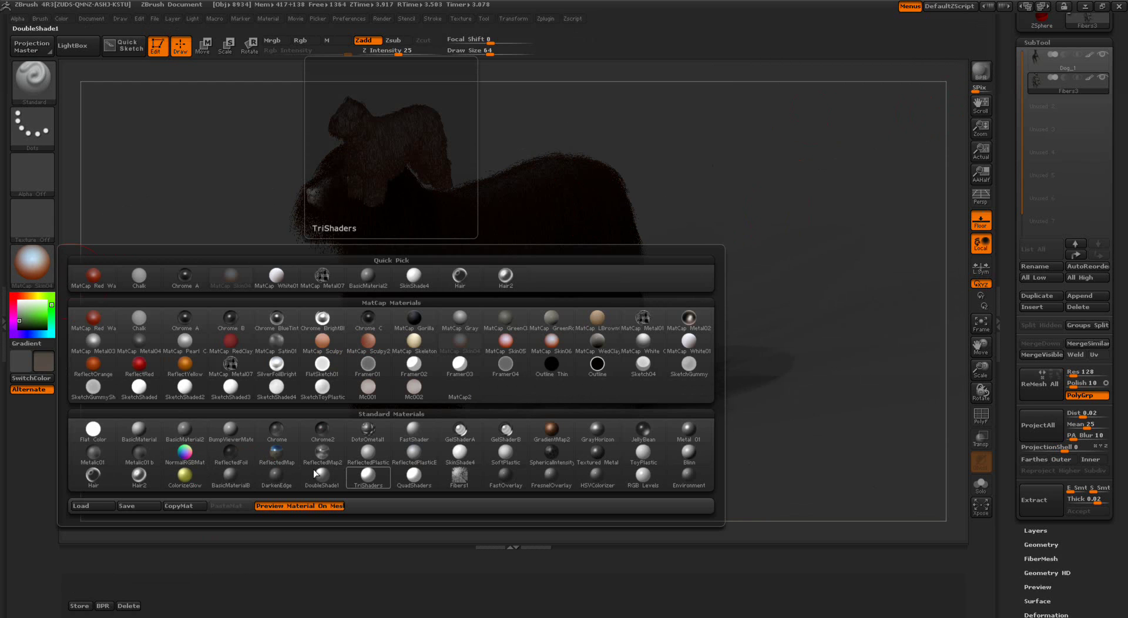
{"action": "left_click", "coordinate": [94, 477]}
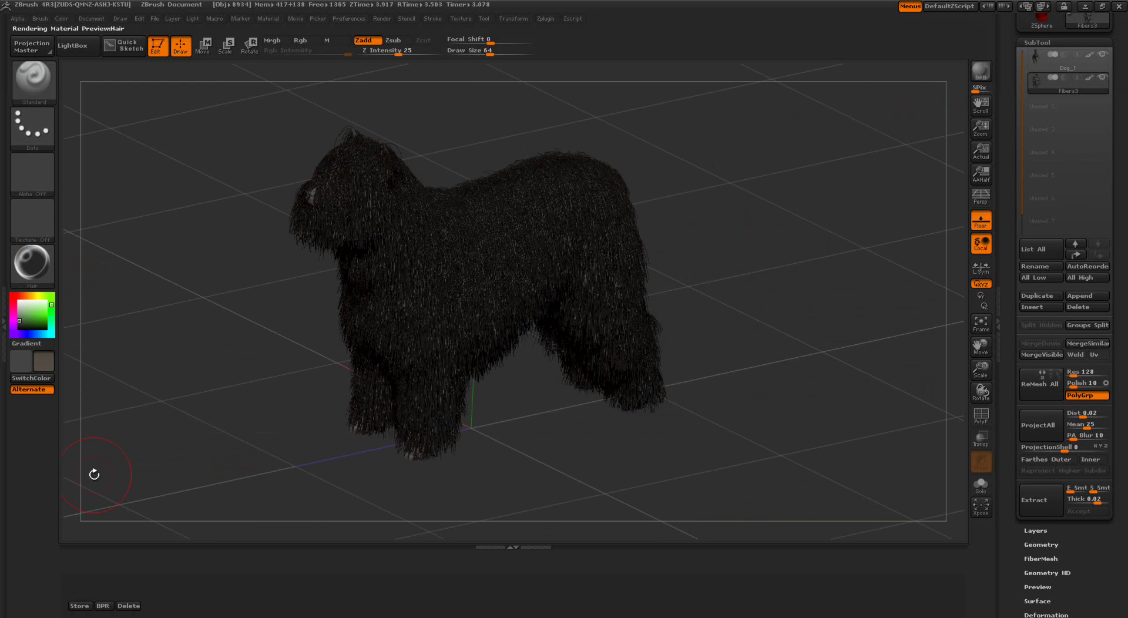
{"action": "left_click", "coordinate": [105, 607]}
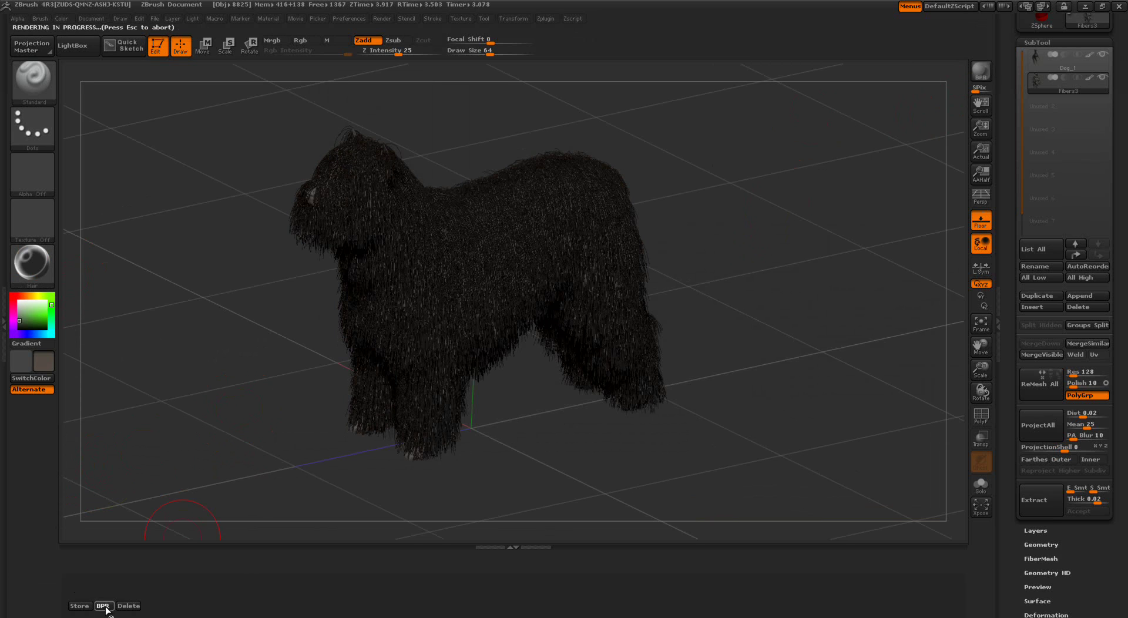